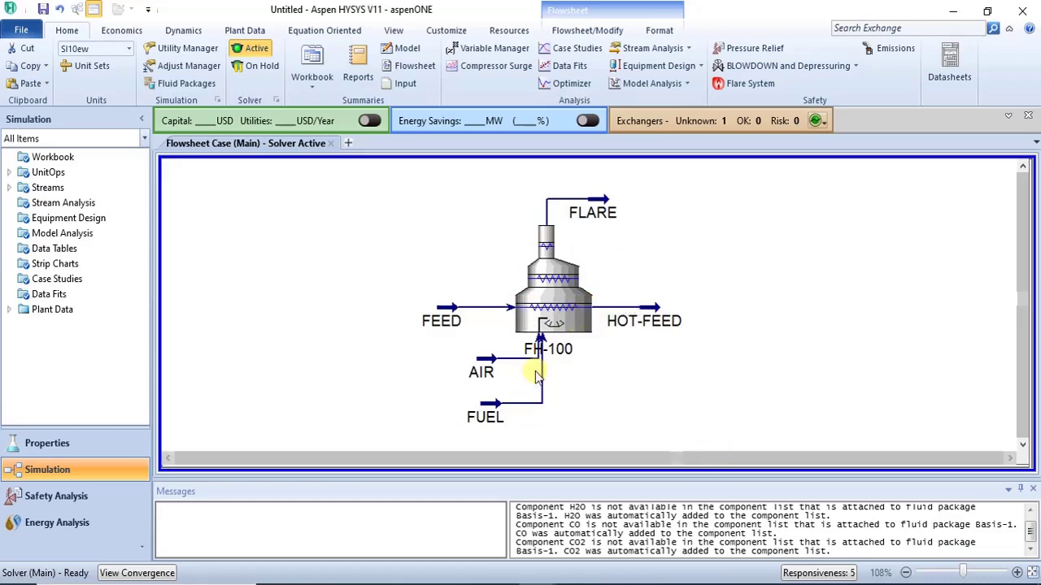
Step: Open the reference case's FH-100 fired heater properties, review them, and close the window
double_click(579, 325)
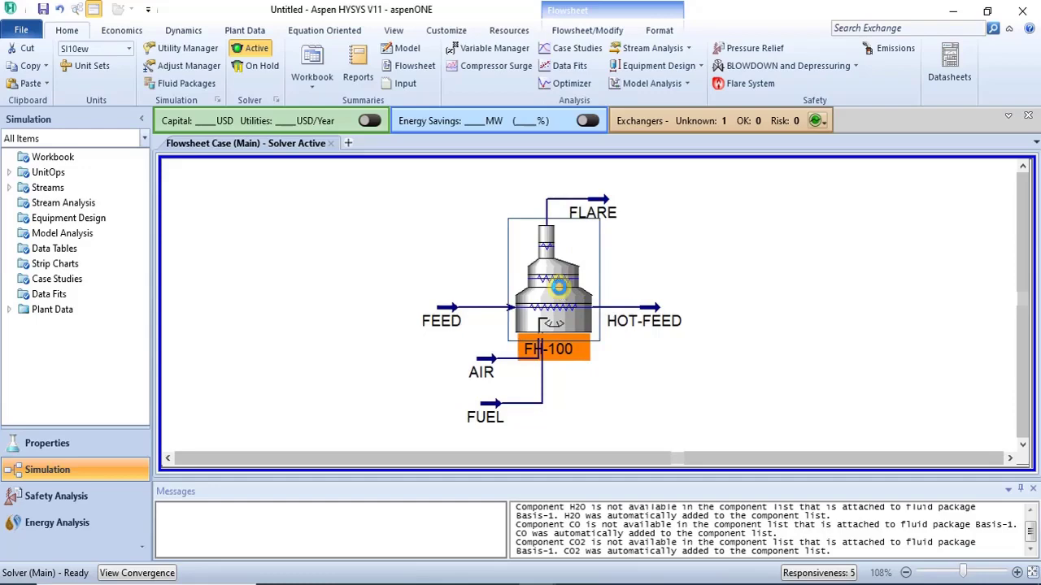
left_click_drag(476, 165, 586, 80)
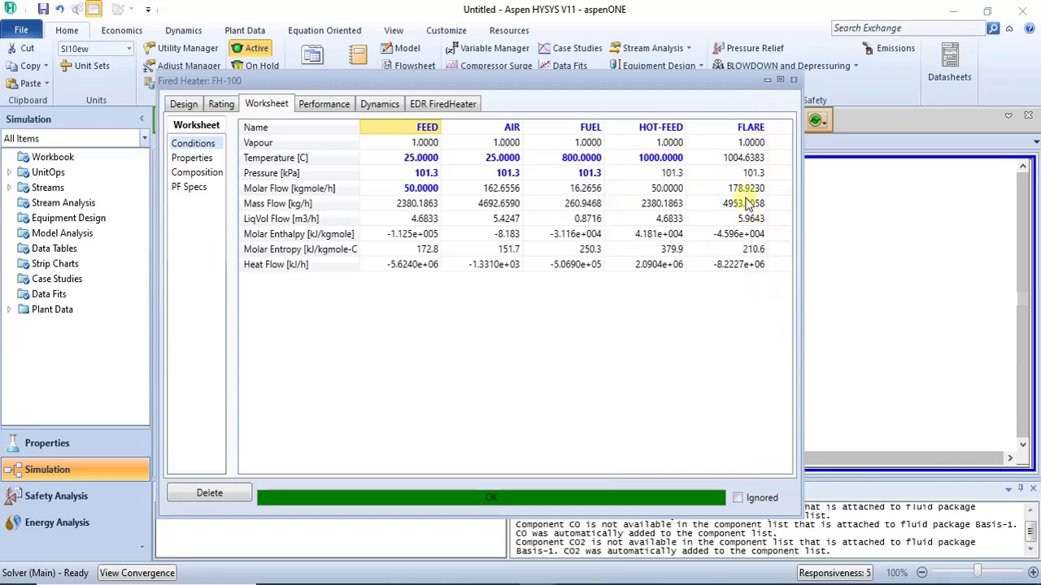
left_click_drag(682, 82, 696, 334)
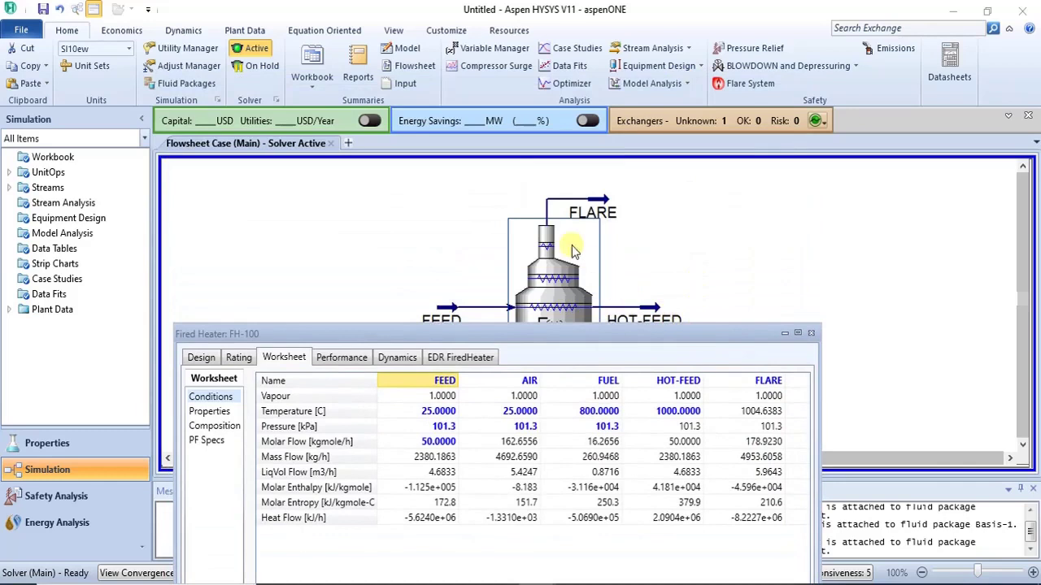
left_click(811, 333)
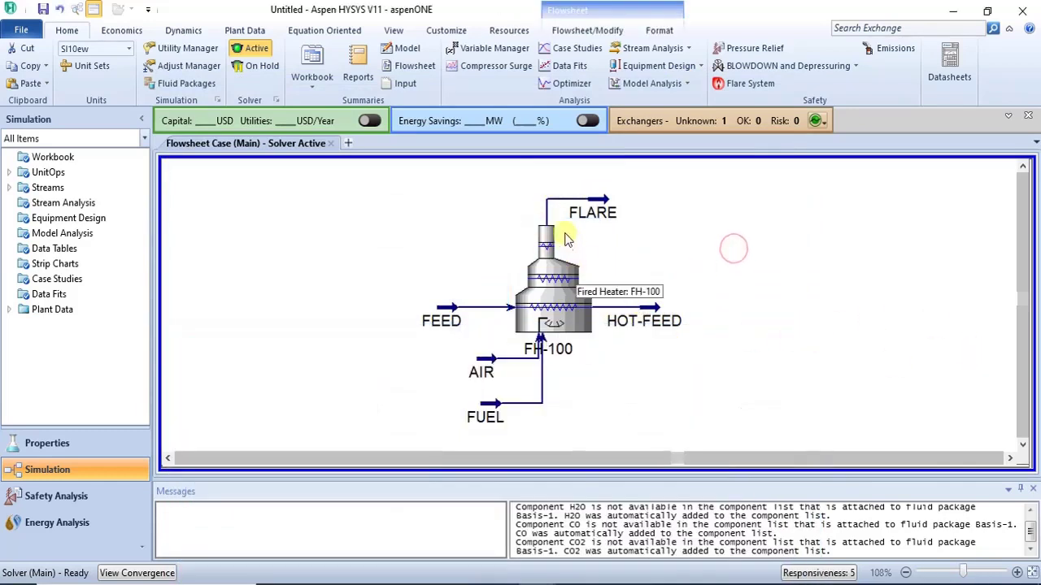
Step: Reopen FH-100 to review its design parameters and stream conditions table, then close it
mouse_move(590, 201)
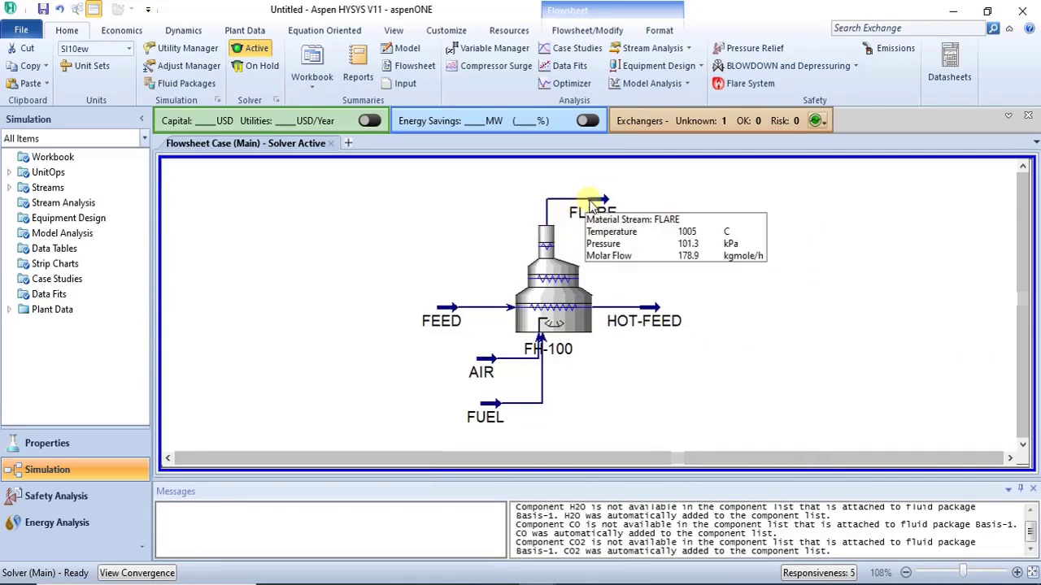
left_click(574, 303)
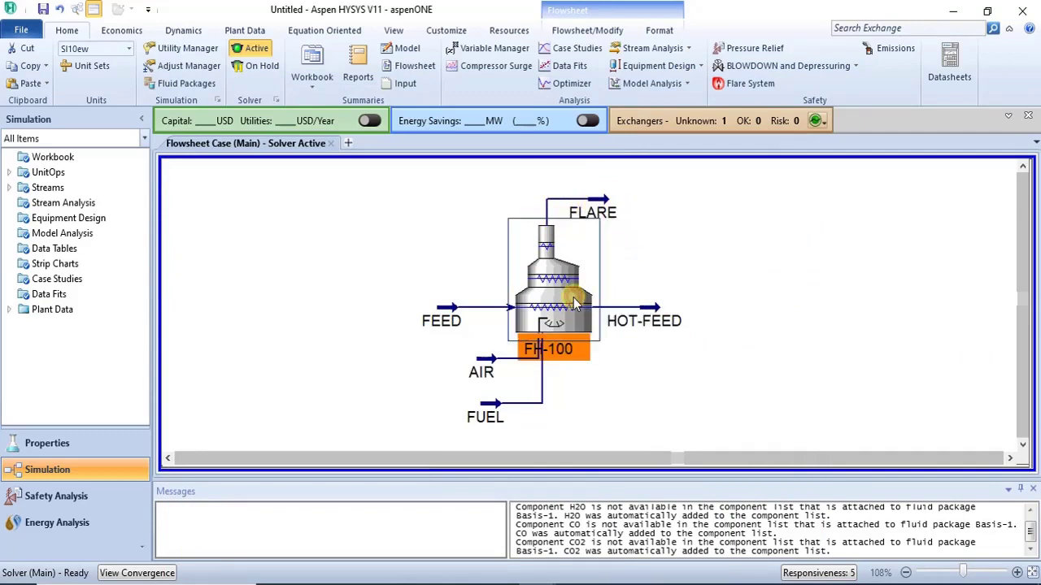
double_click(574, 303)
left_click_drag(495, 197, 547, 68)
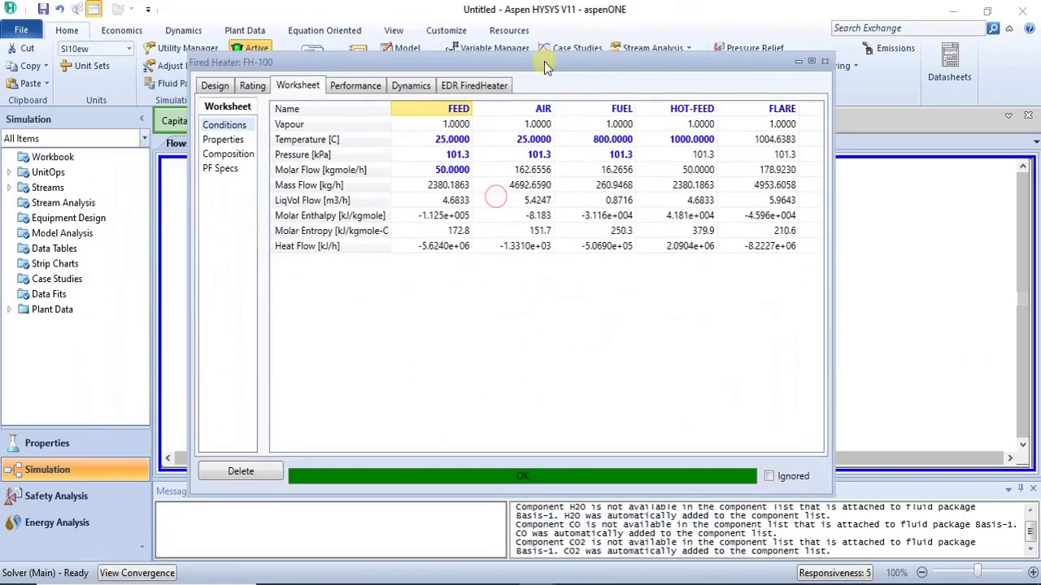
left_click(214, 86)
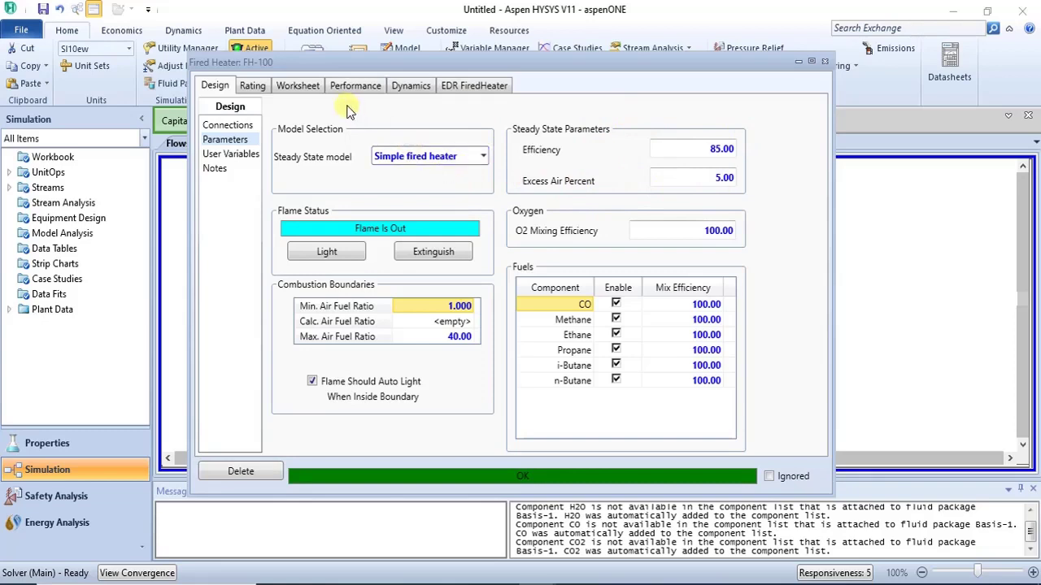
left_click(309, 89)
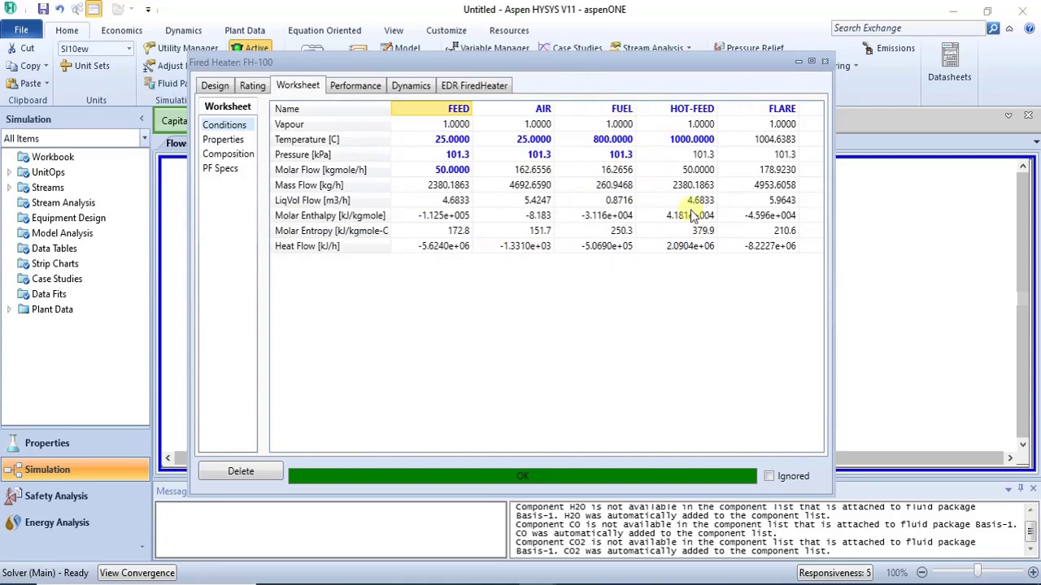
mouse_move(690, 218)
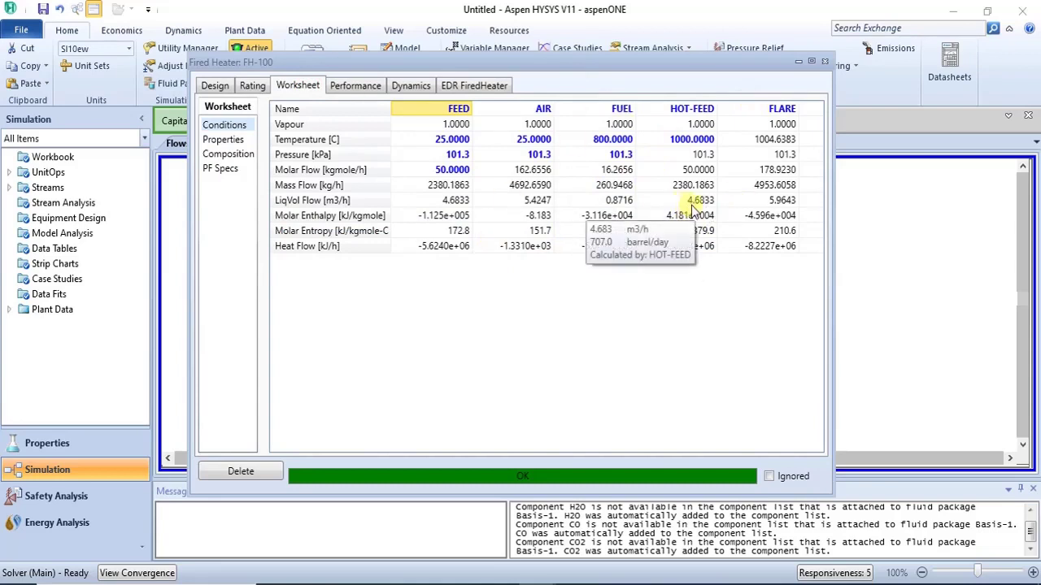
left_click(824, 62)
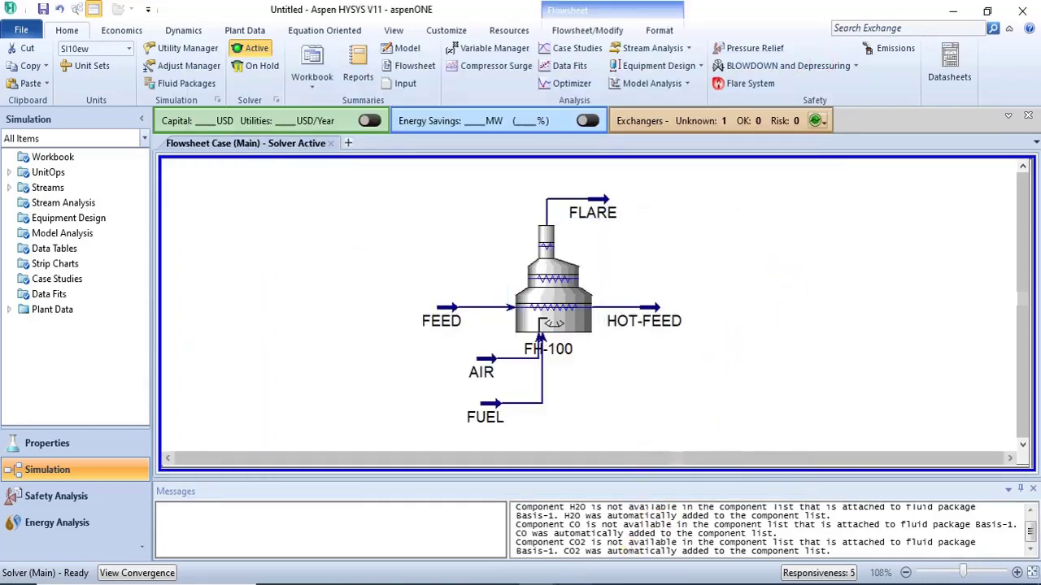
Step: In the other case, delete i-Pentane from Component List - 1 and open fluid package Basis-1
left_click(704, 527)
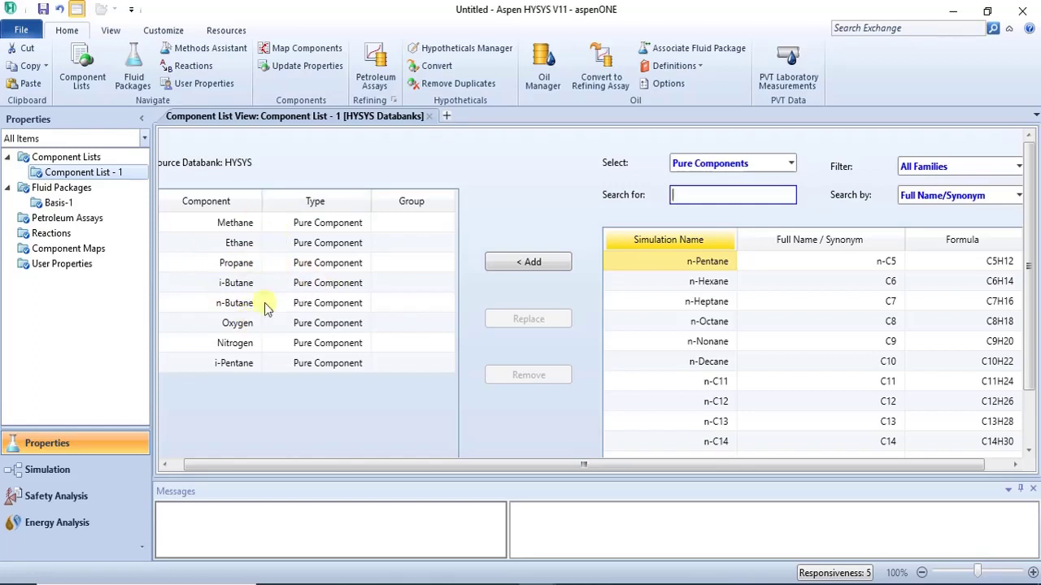
left_click(227, 368)
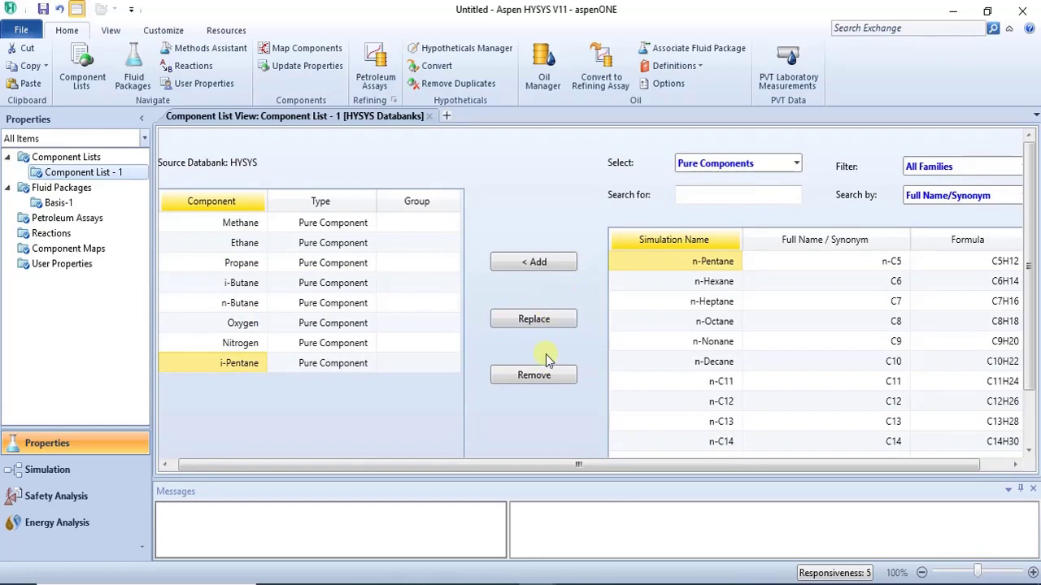
left_click(533, 375)
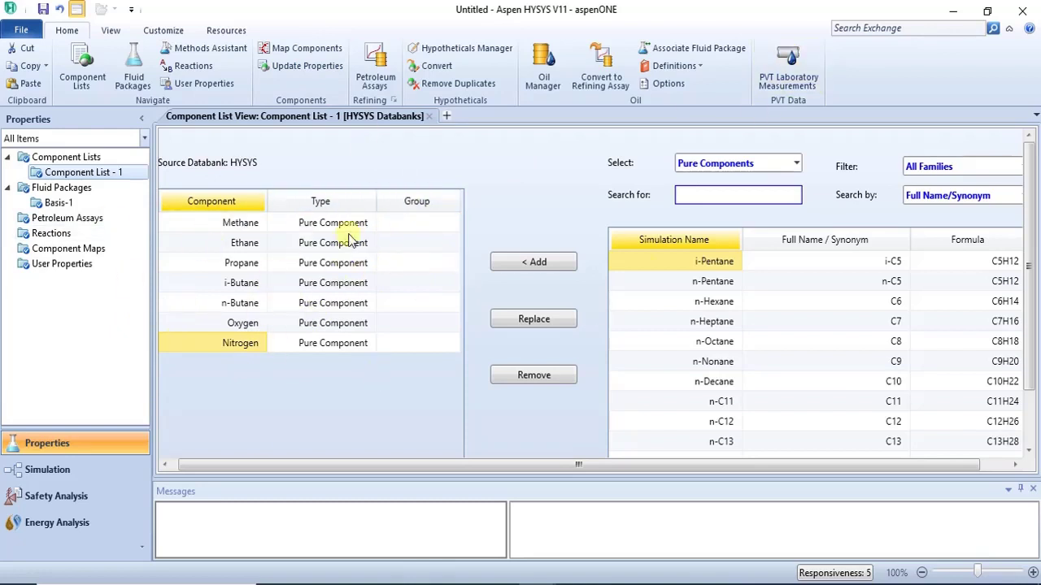
double_click(59, 202)
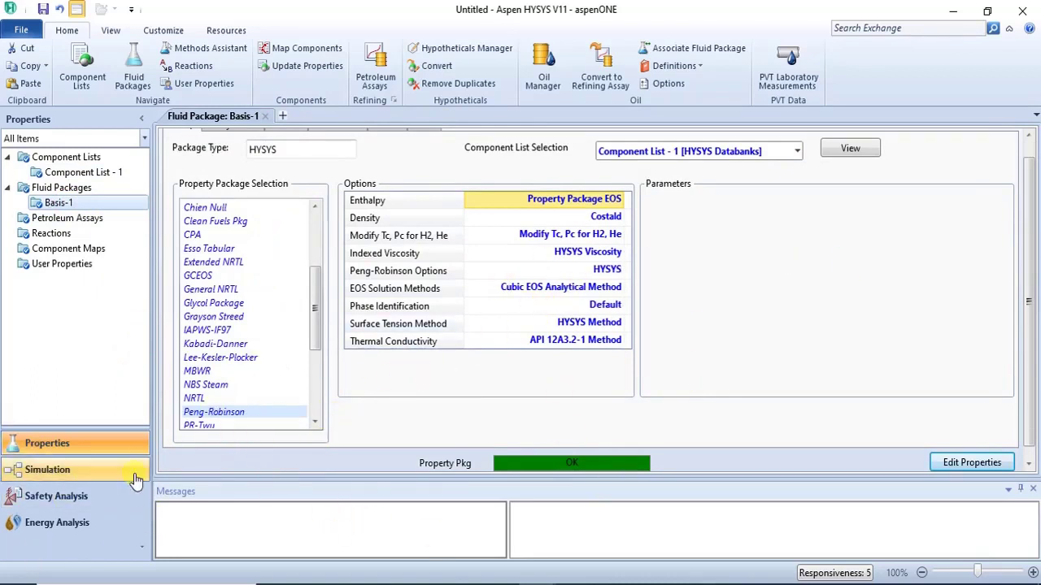
Step: Enter the Simulation environment and show the Heat Transfer models palette
left_click(80, 478)
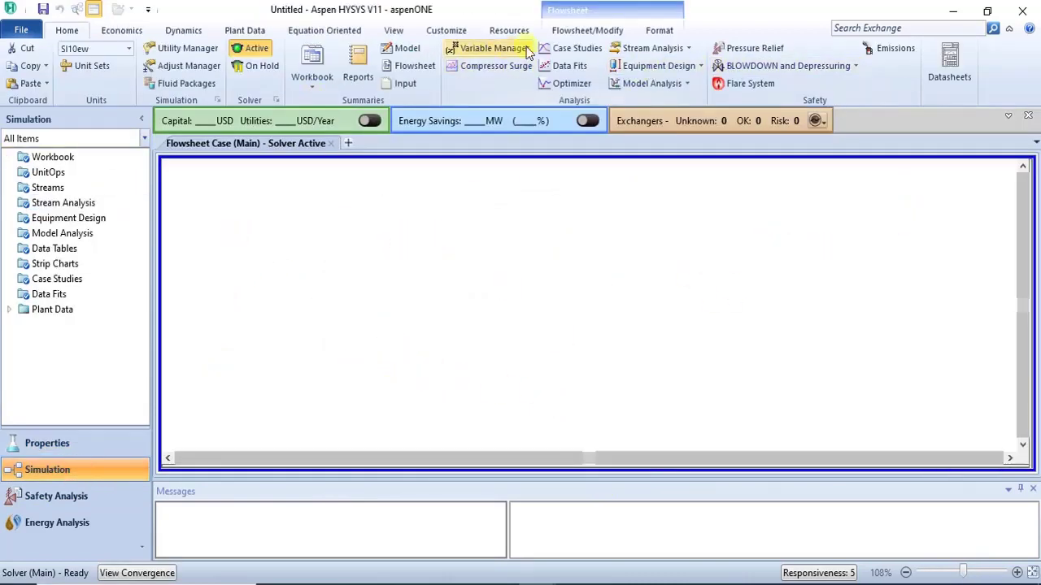
left_click(578, 30)
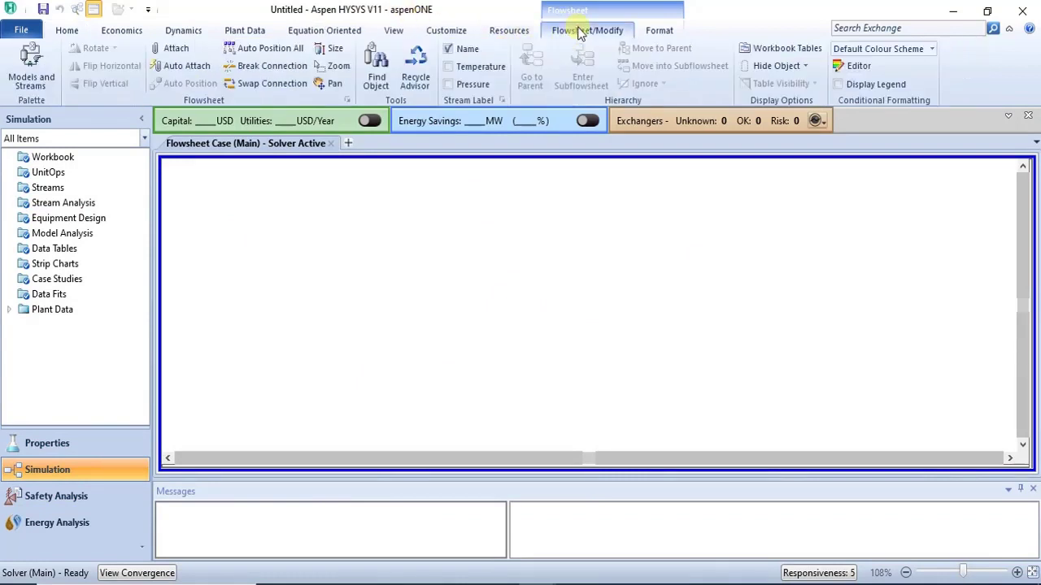
left_click(30, 75)
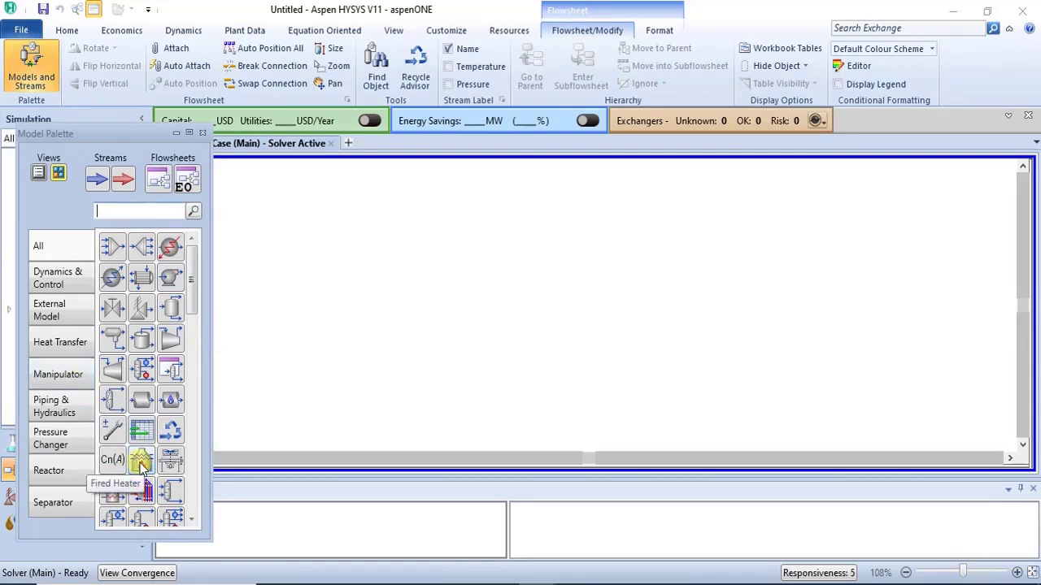
left_click(48, 343)
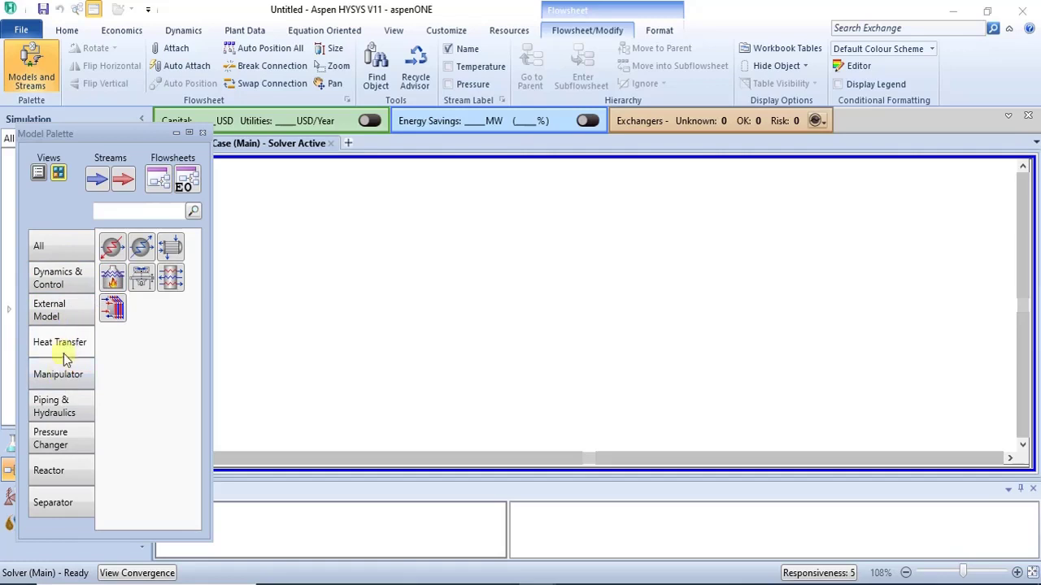
Step: Place fired heater FH-100 on the flowsheet with material stream 1 to its left
left_click_drag(111, 285, 486, 360)
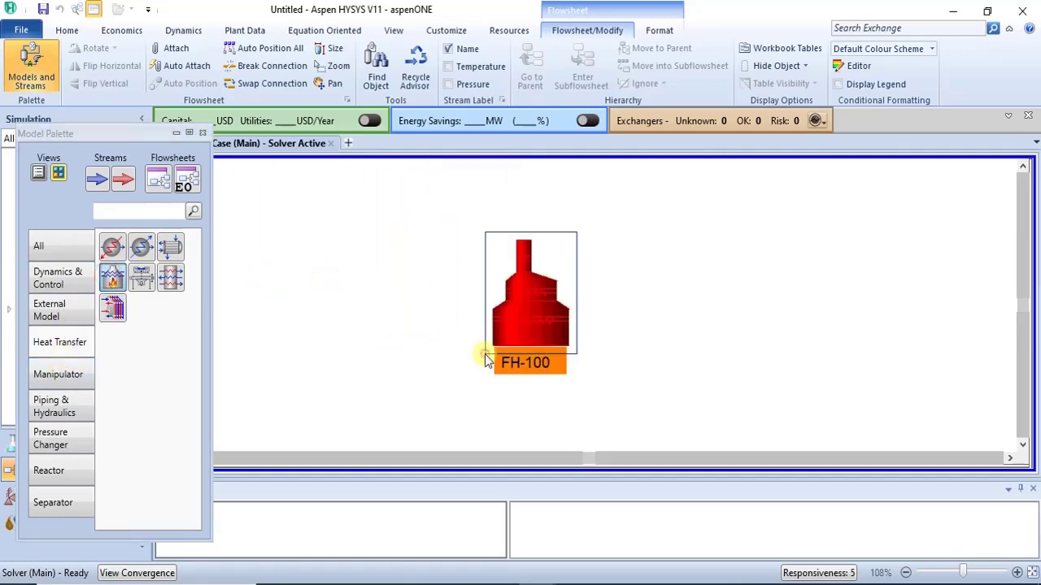
left_click(609, 306)
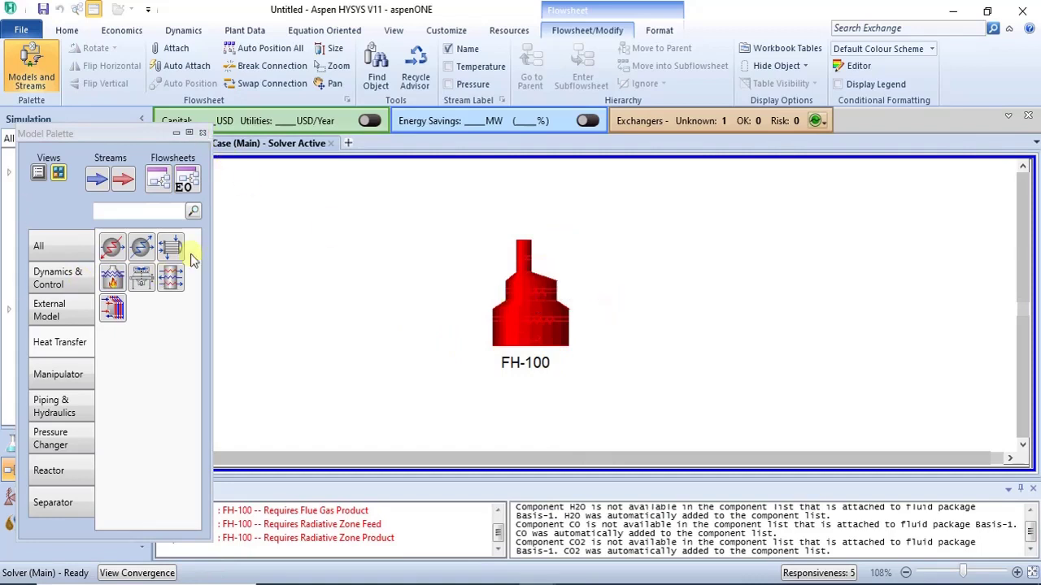
left_click_drag(114, 134, 139, 125)
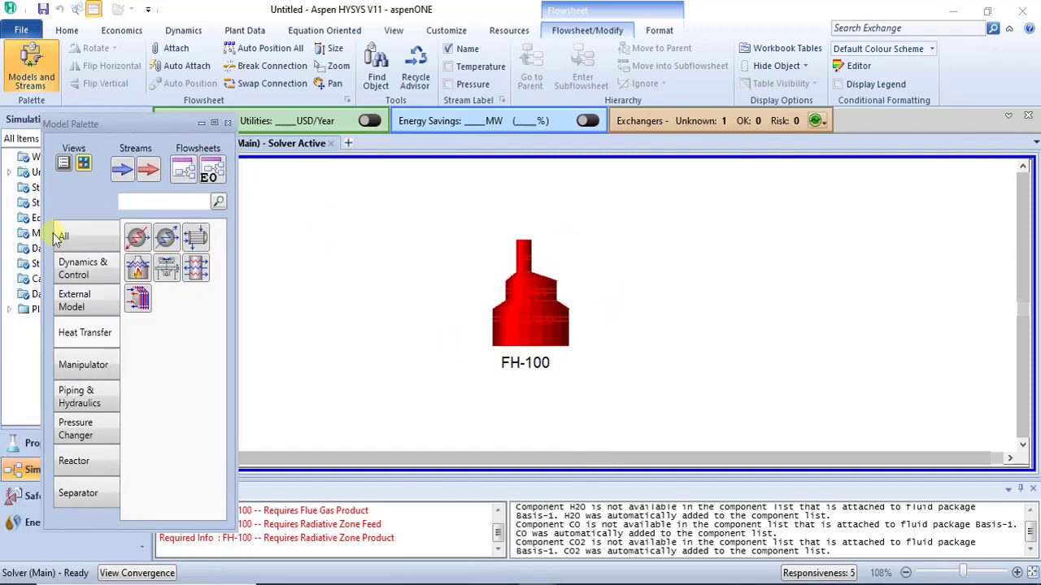
left_click_drag(118, 174, 330, 309)
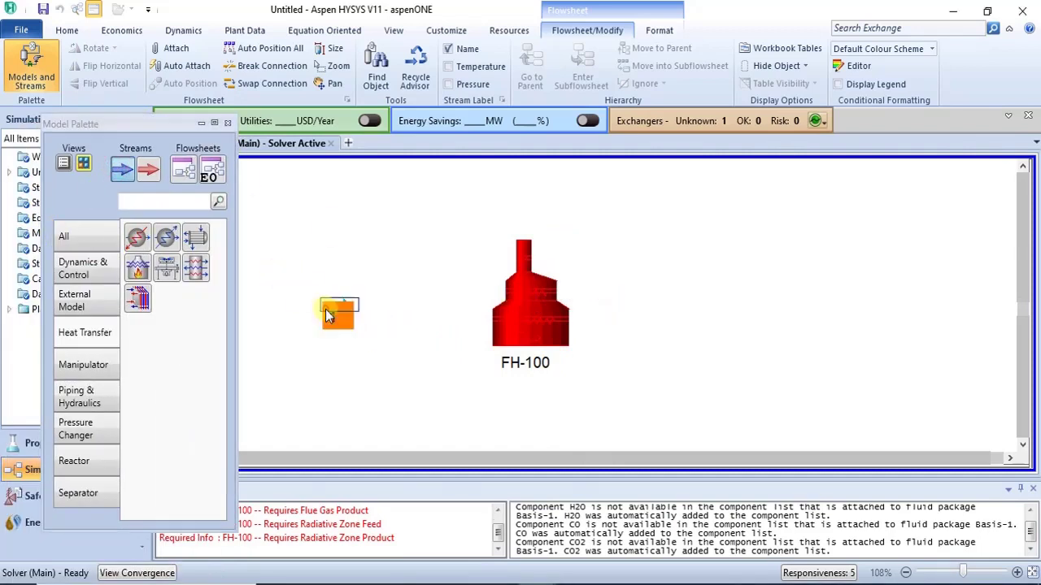
left_click(369, 340)
Step: Give stream 1 a temperature of 25 °C and a pressure of 1 atm
double_click(335, 314)
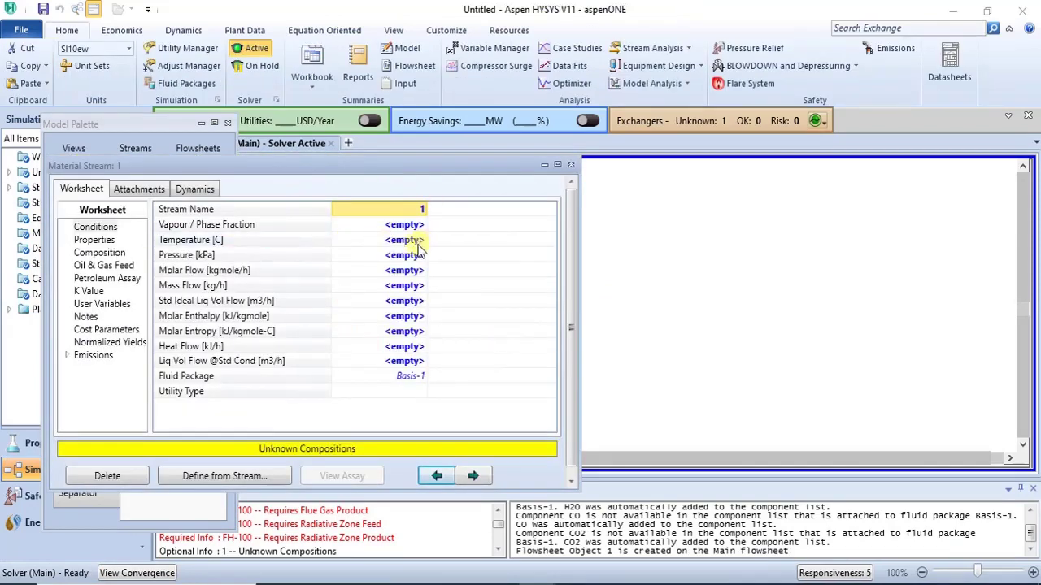
left_click(391, 243)
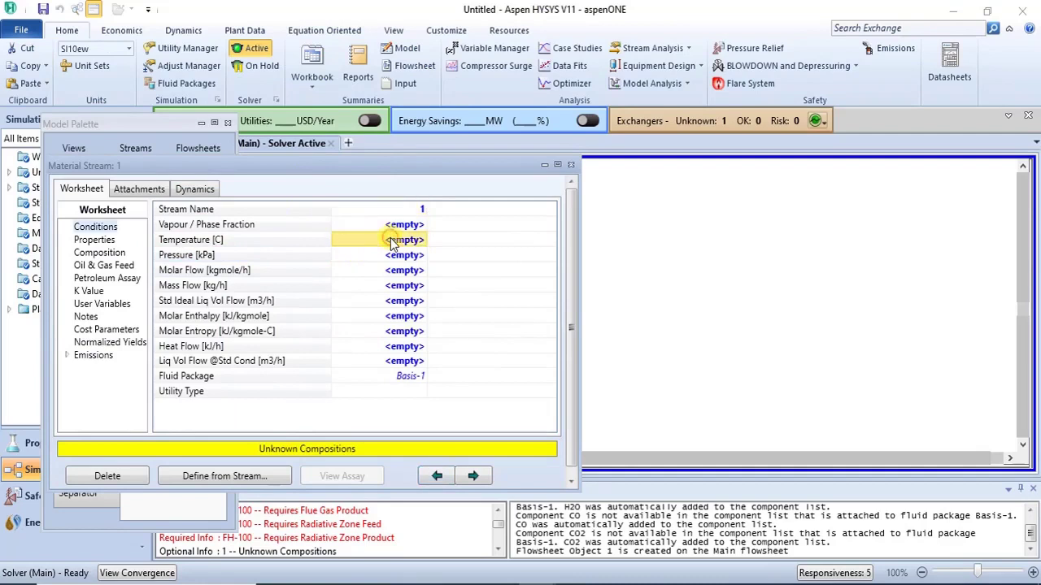
type("2")
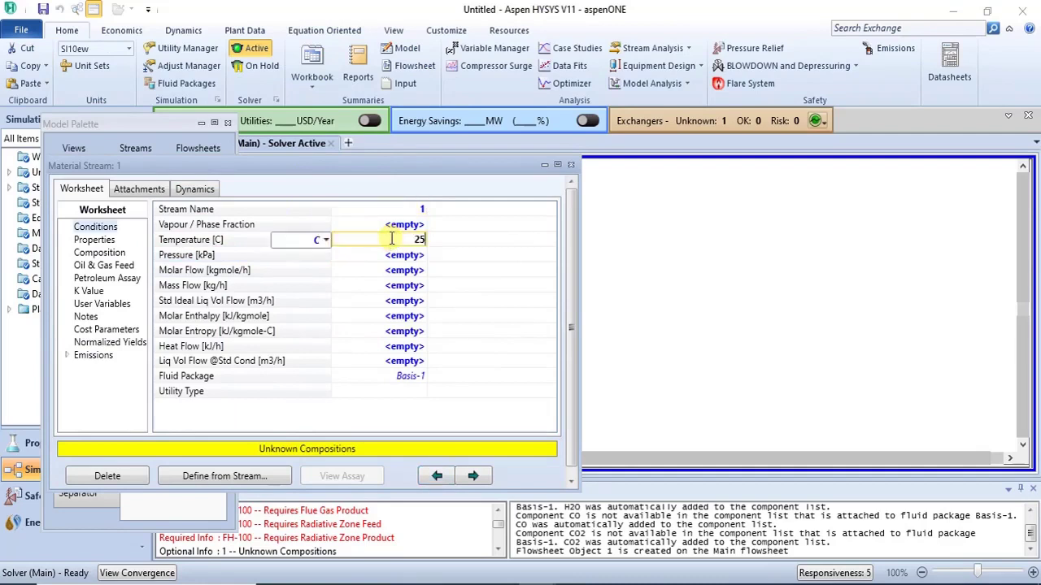
type("5")
key("Return")
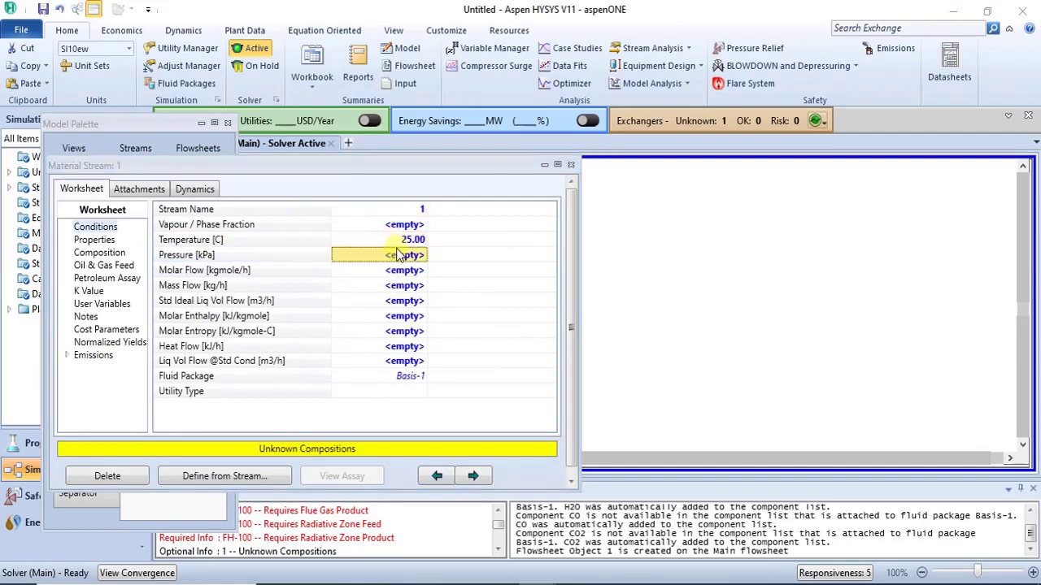
type("1")
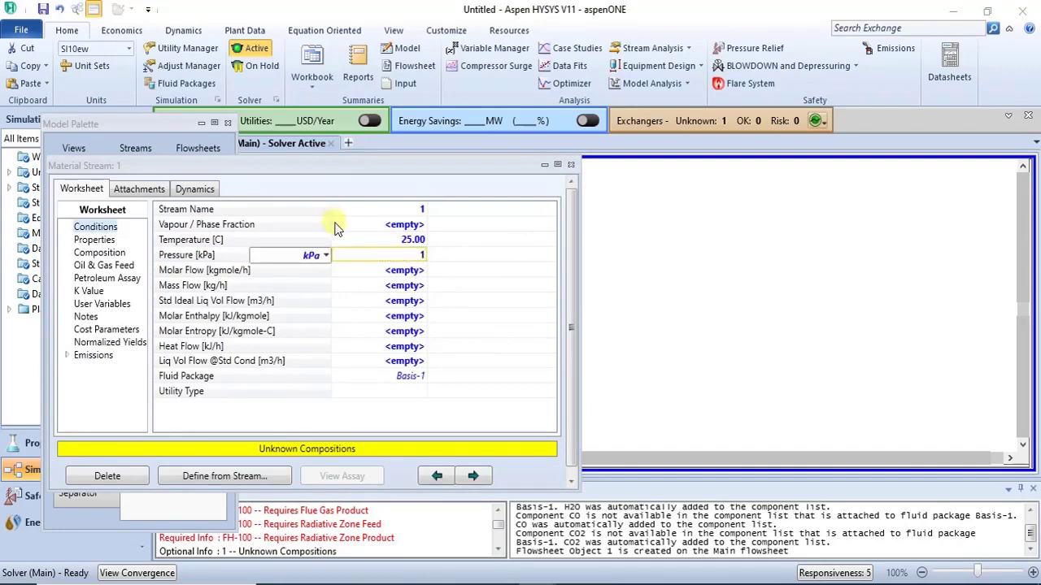
left_click(326, 256)
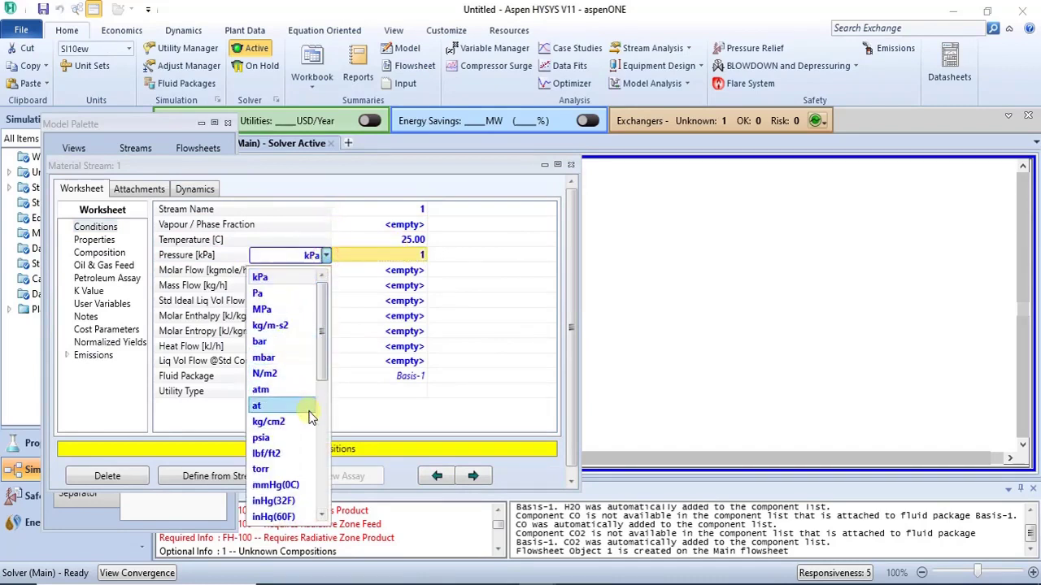
left_click(296, 390)
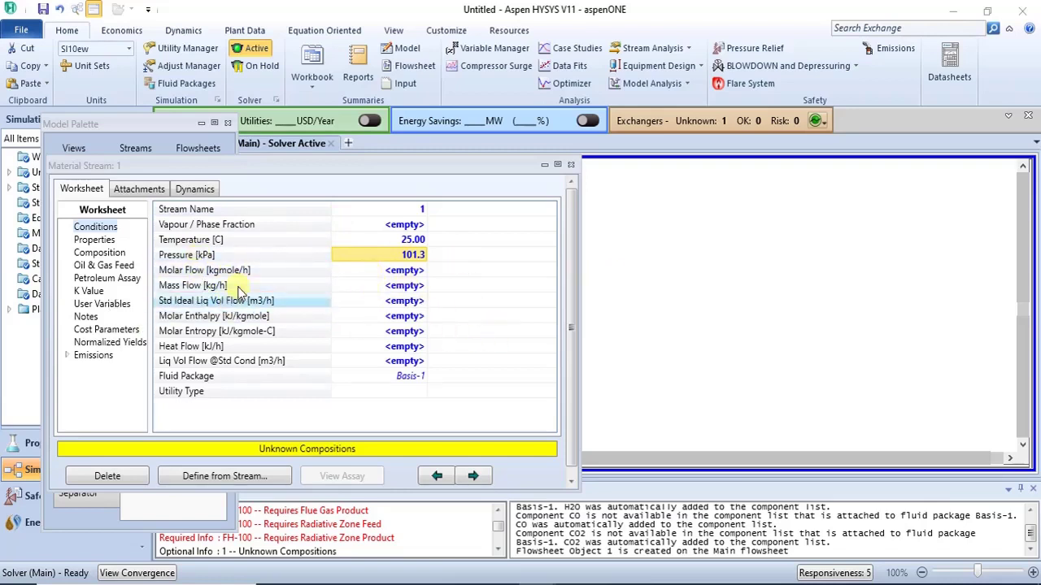
Step: Set stream 1's molar flow to 50 kgmole/h and view its composition
left_click(398, 273)
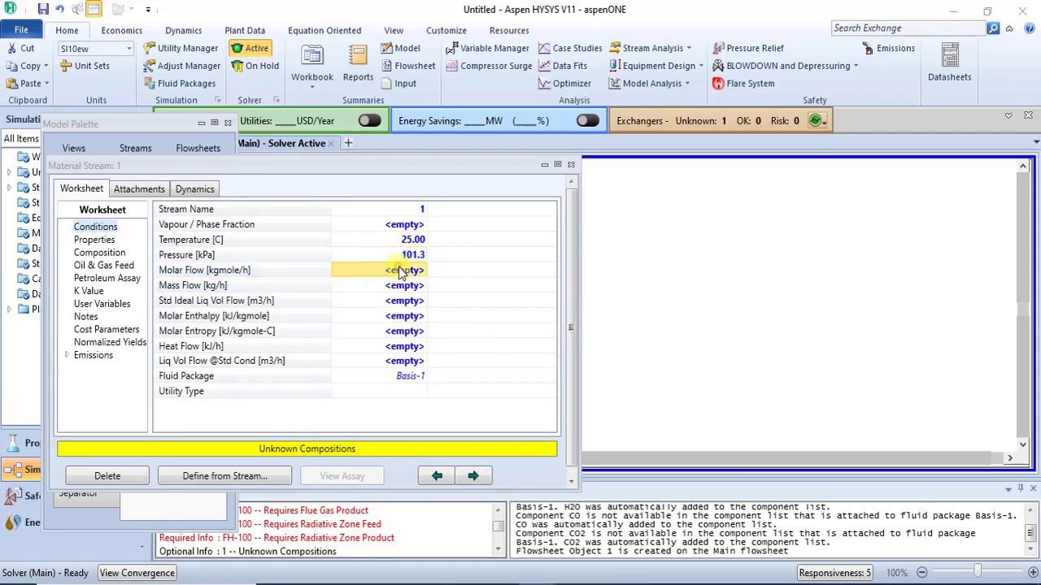
type("50")
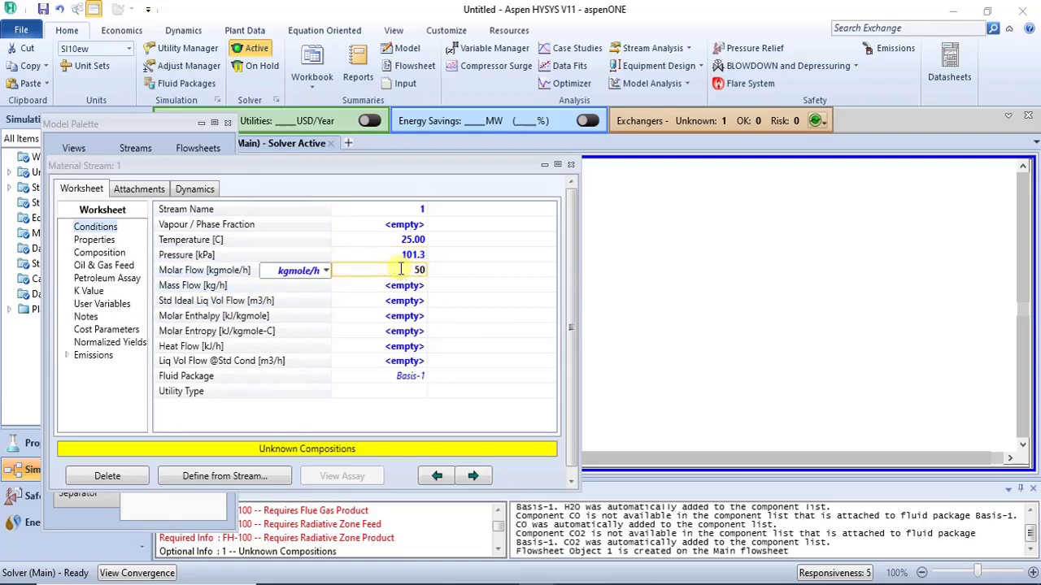
key("Return")
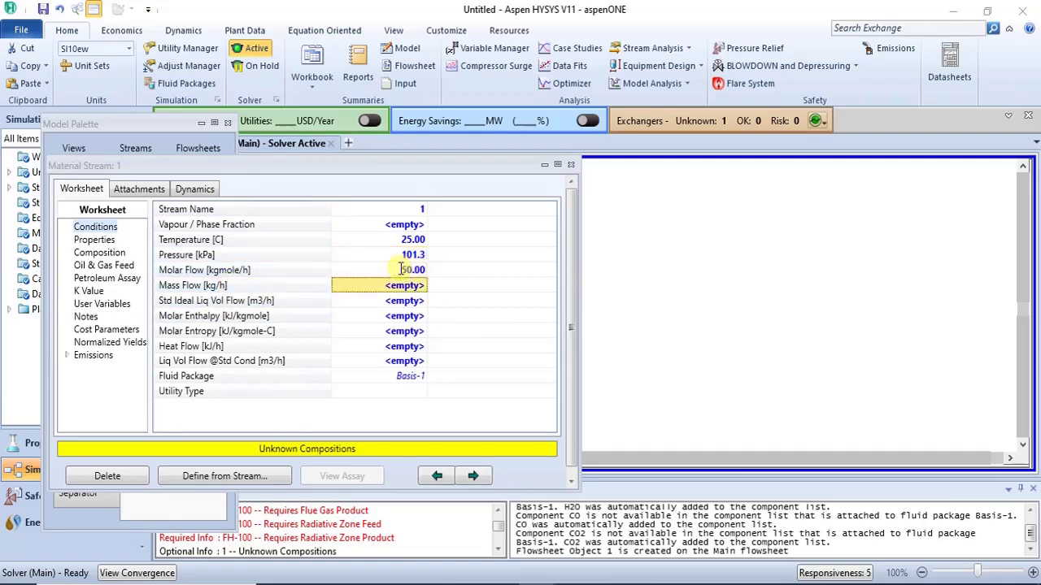
left_click(118, 254)
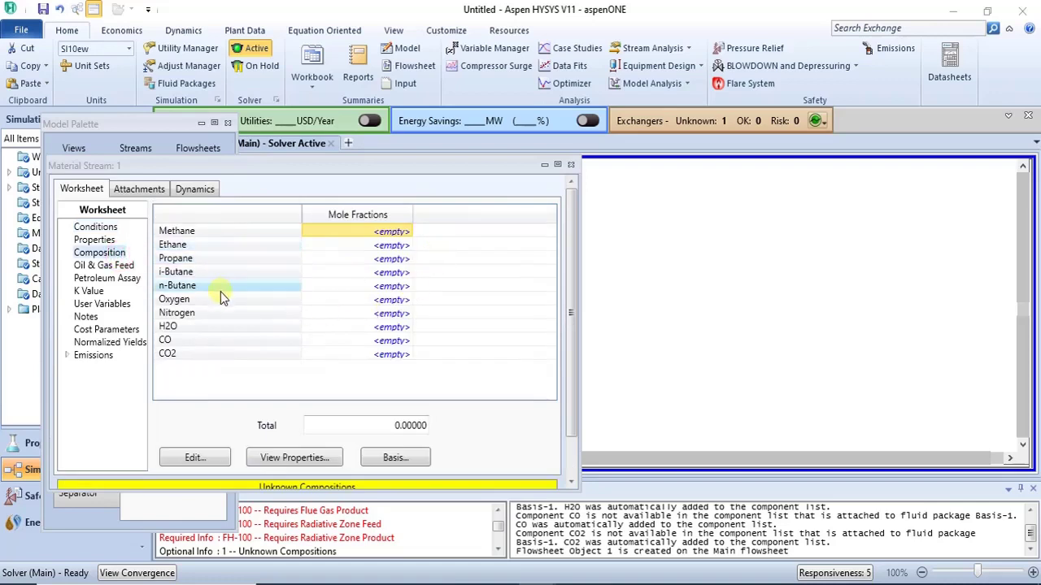
Step: Enter 0.25 mole fractions for ethane, propane, i-butane and n-butane, and accept
left_click(395, 244)
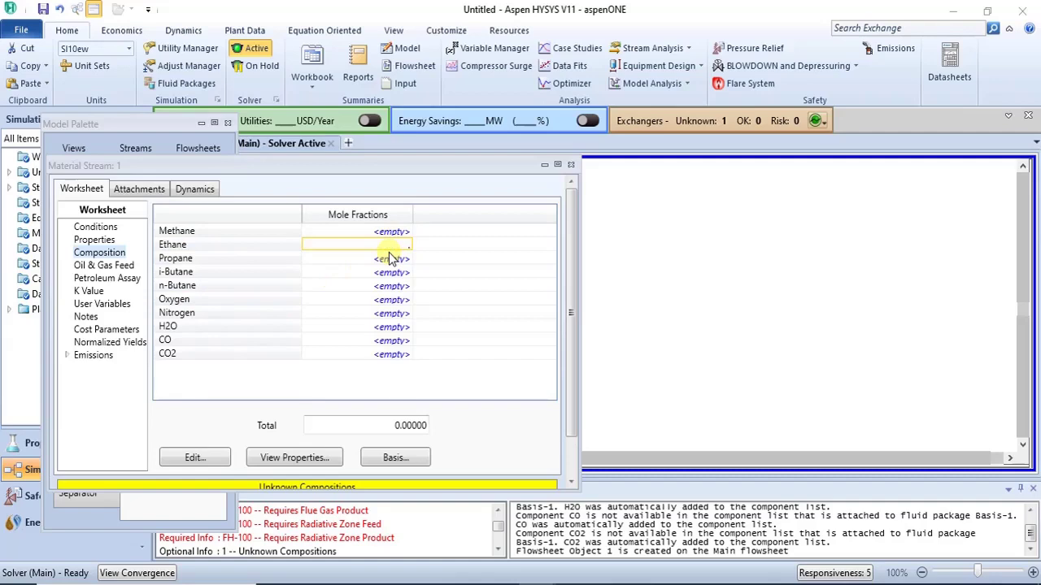
type(".25")
key("Return")
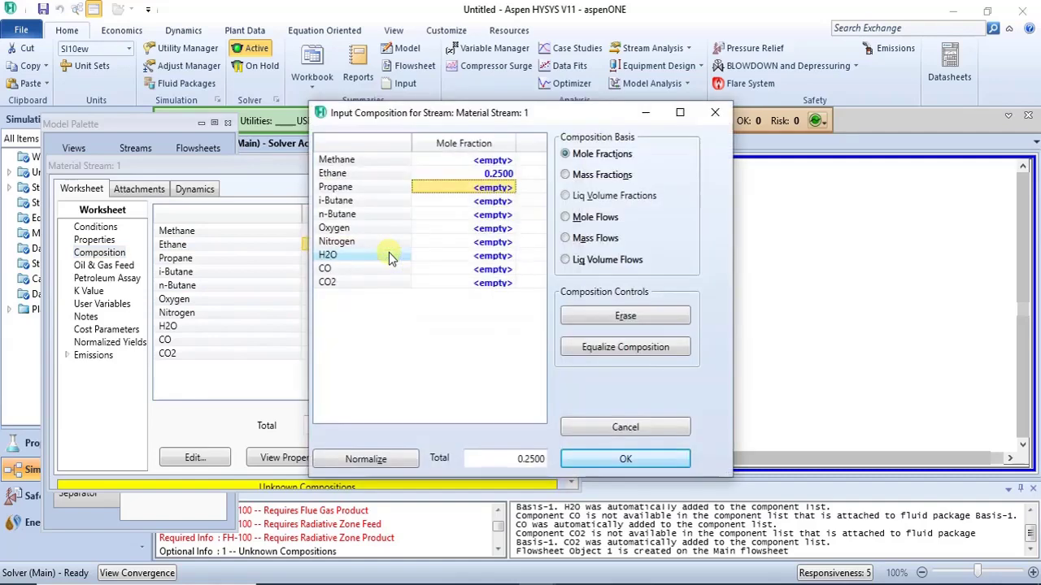
left_click(506, 190)
type(".25")
key("Return")
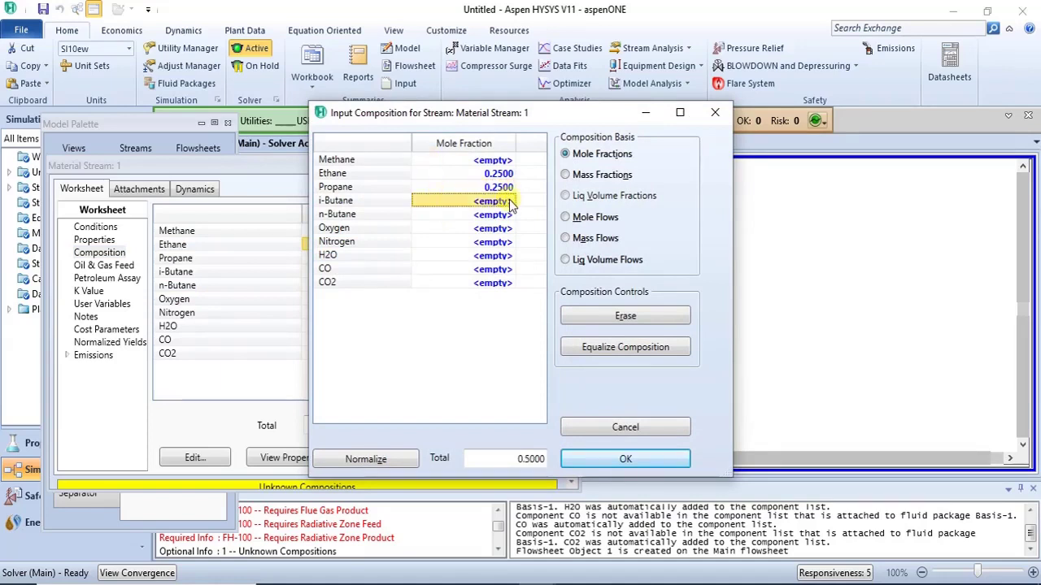
left_click(511, 203)
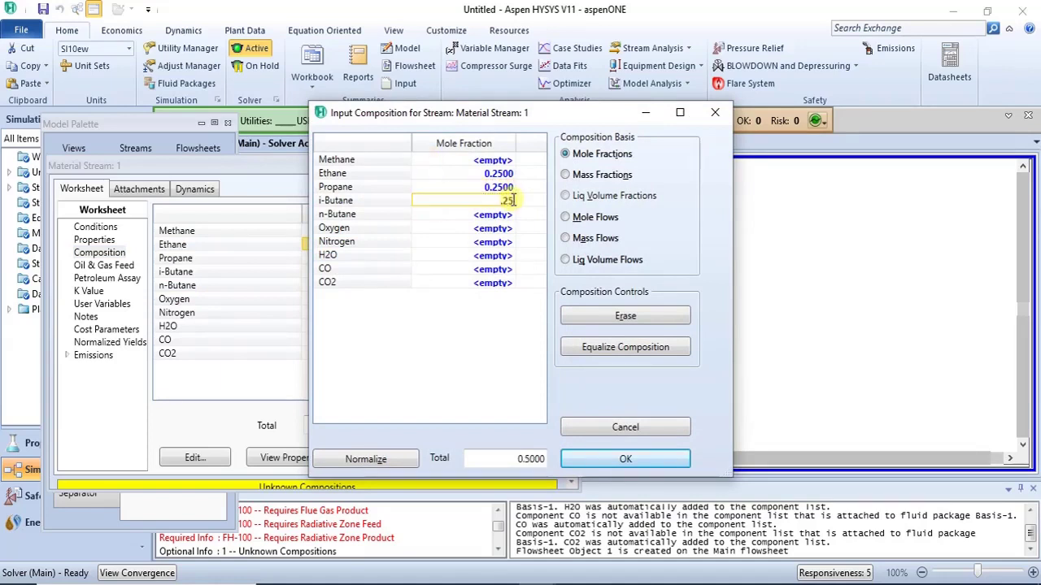
type(".25")
key("Return")
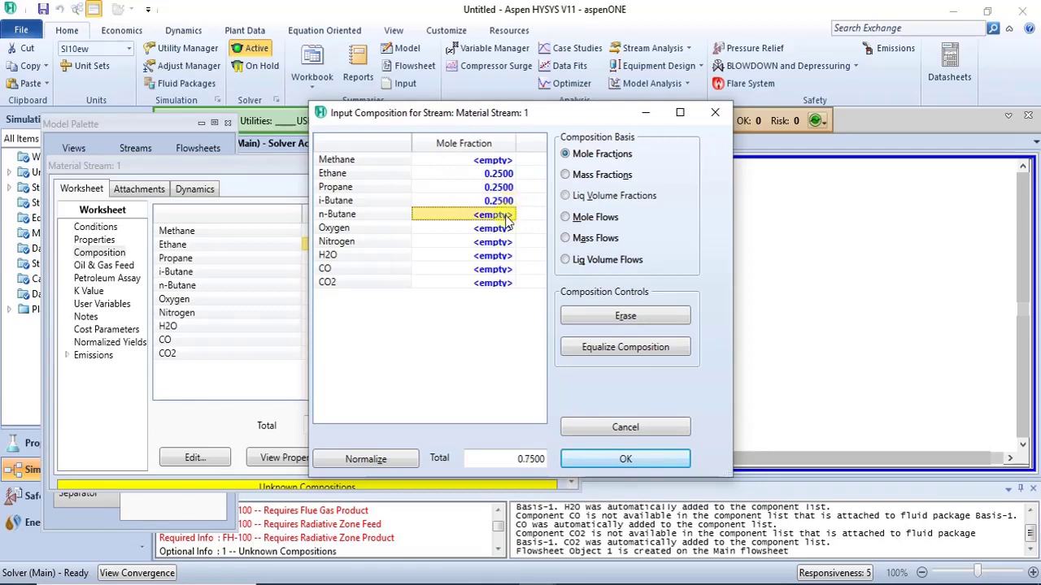
left_click(506, 216)
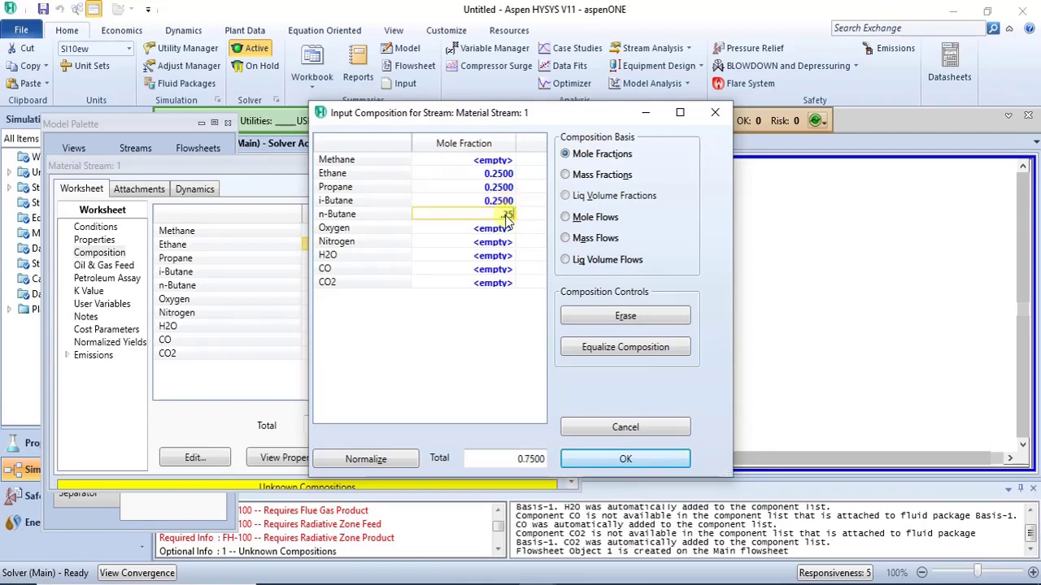
type(".25")
key("Return")
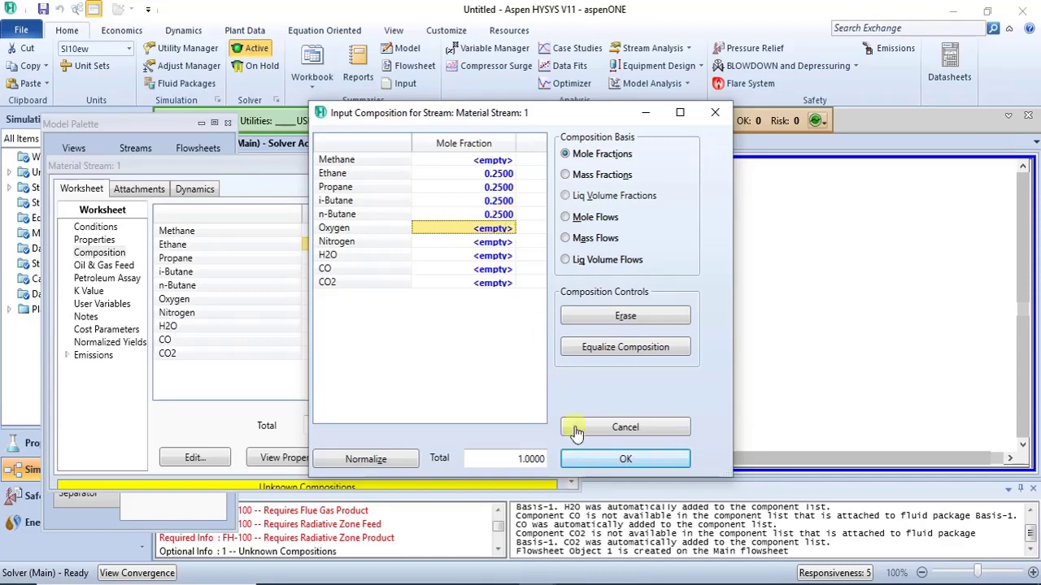
left_click(590, 460)
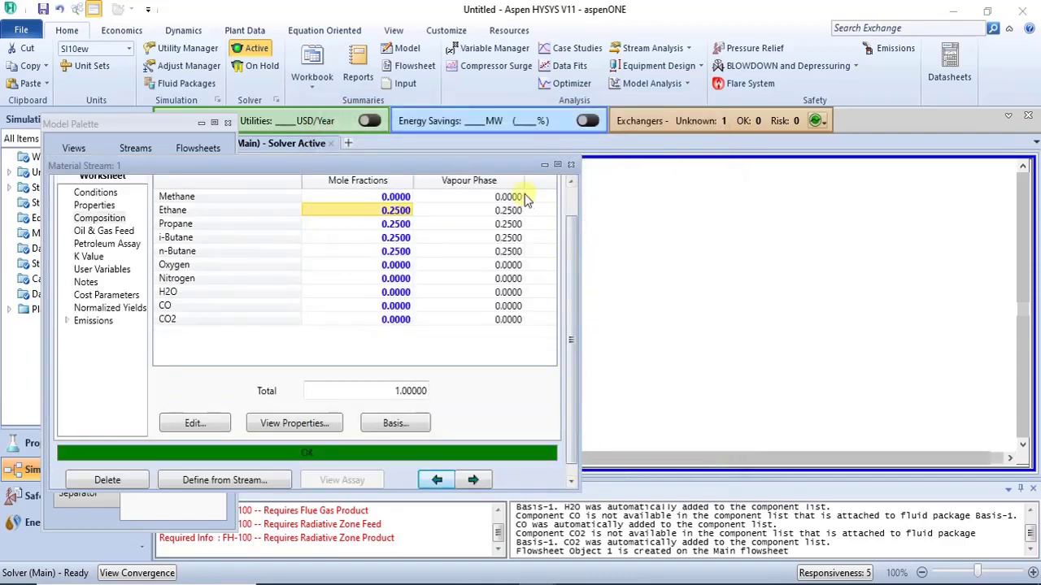
Step: Rename the stream to FEED on the Conditions page
left_click(569, 199)
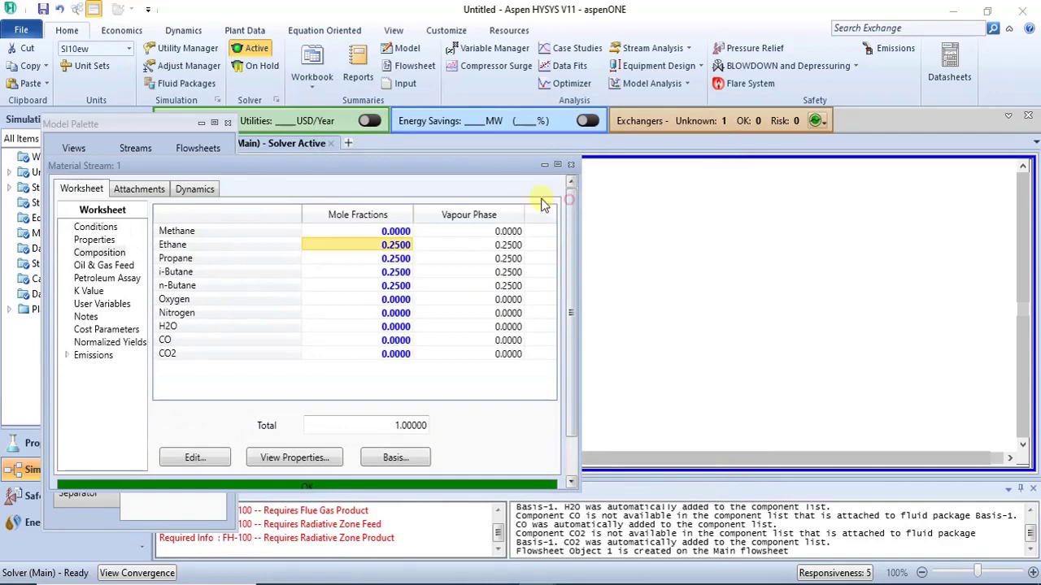
left_click(83, 225)
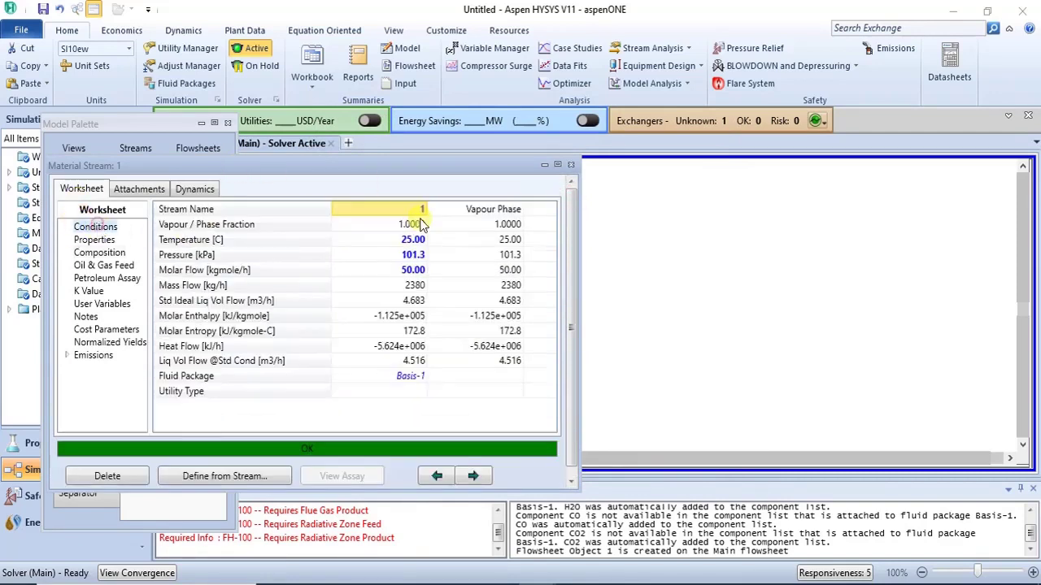
type("FEED")
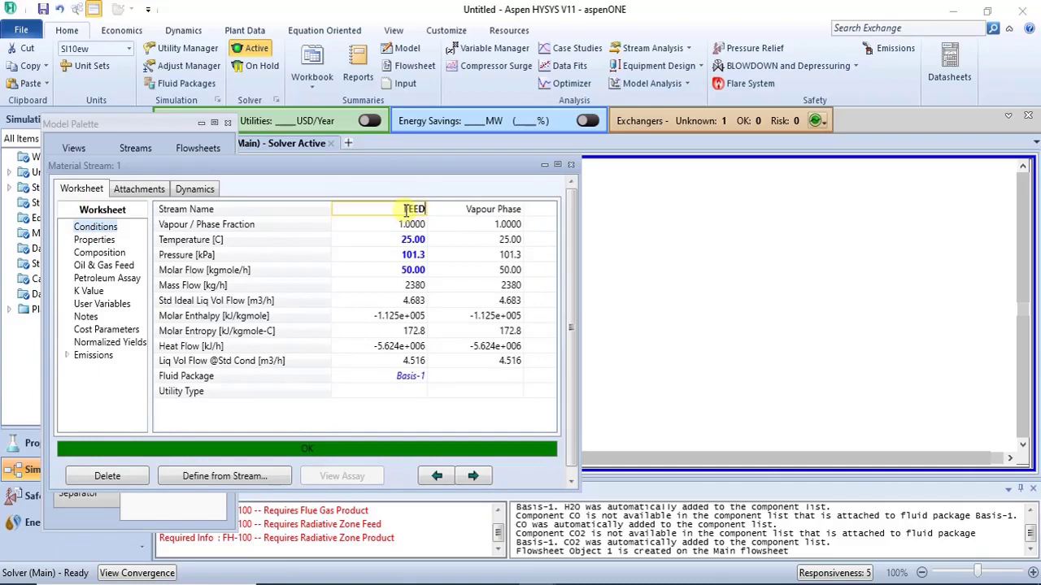
key("Return")
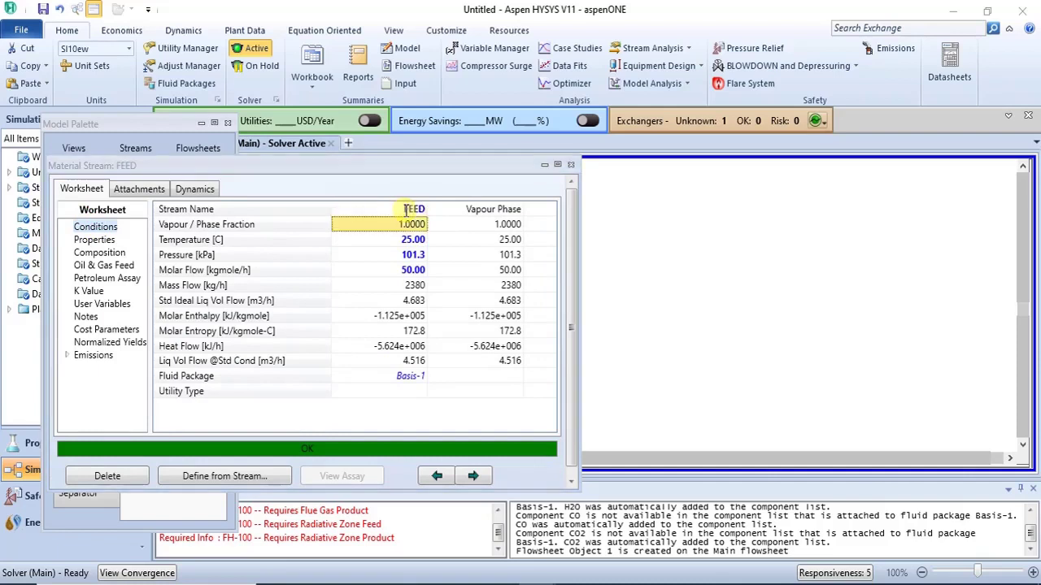
Step: Move FEED next to FH-100 on the flowsheet and bring up FH-100's properties window
left_click(570, 165)
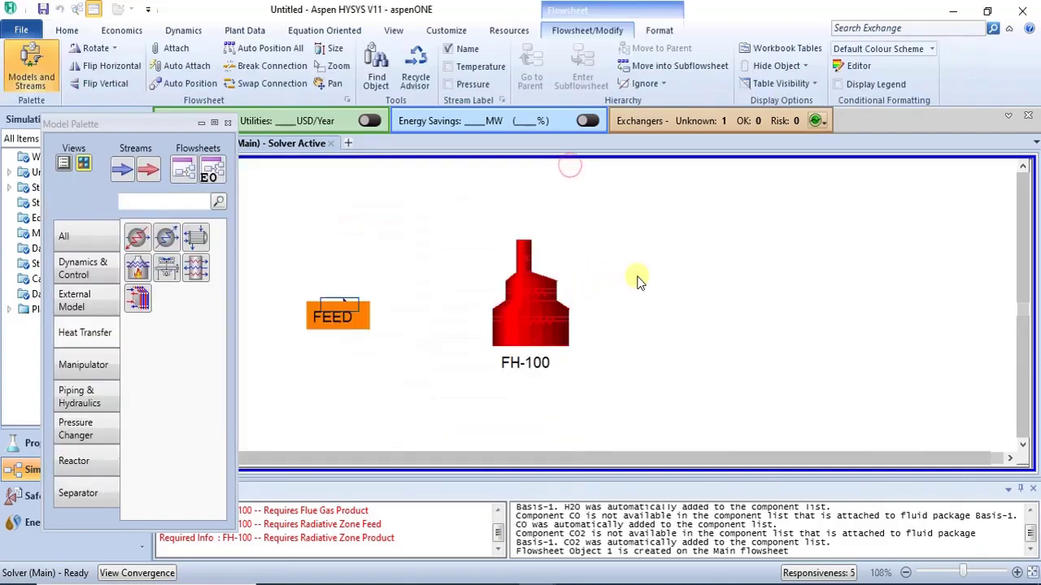
left_click(639, 279)
left_click_drag(321, 303, 426, 308)
left_click(687, 324)
left_click(429, 323)
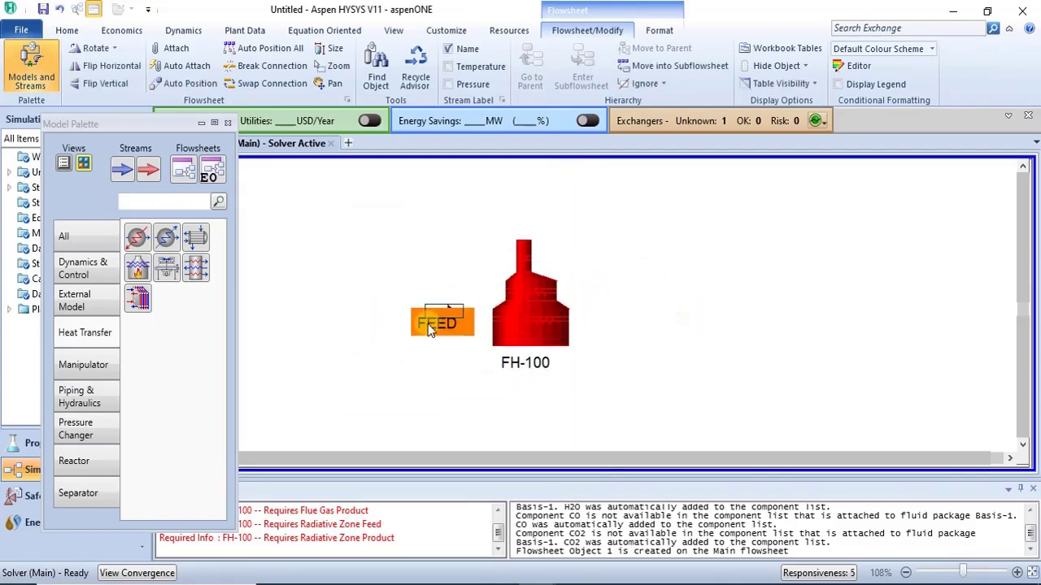
left_click(643, 303)
double_click(533, 310)
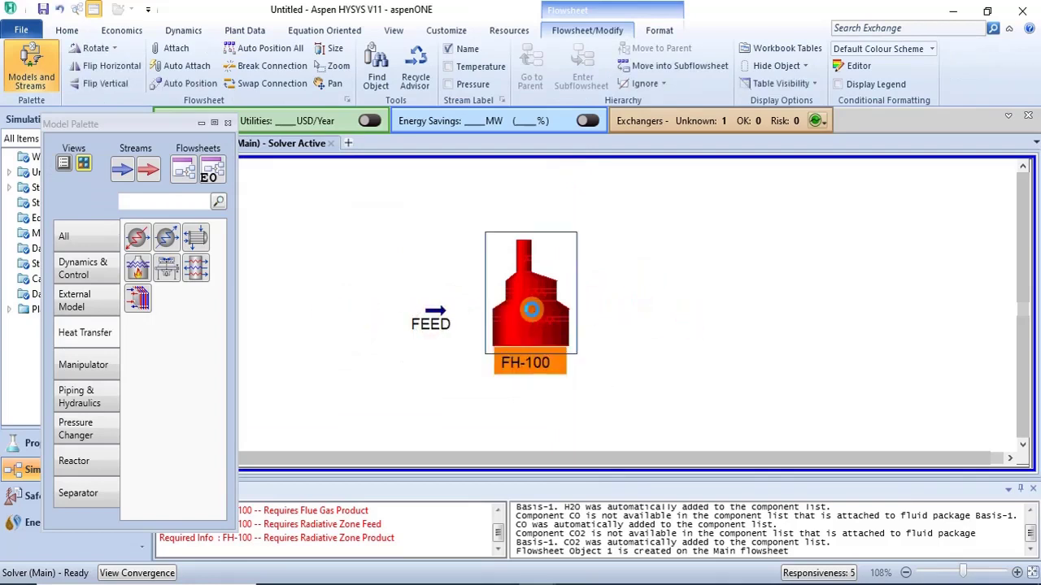
left_click_drag(527, 198, 656, 29)
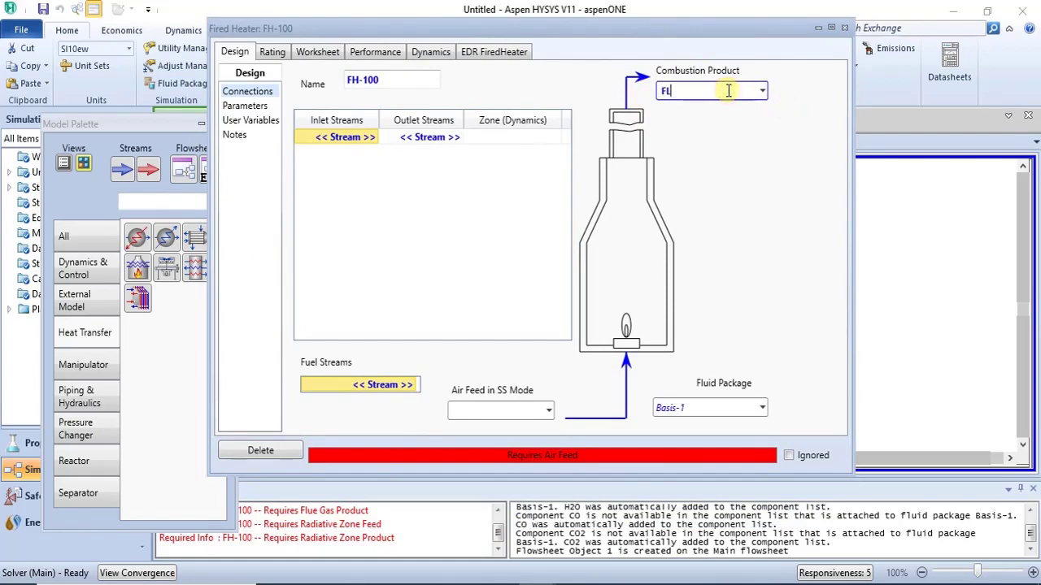
Step: Finish naming the combustion product FLARE and connect AIR as the air feed
type("RE")
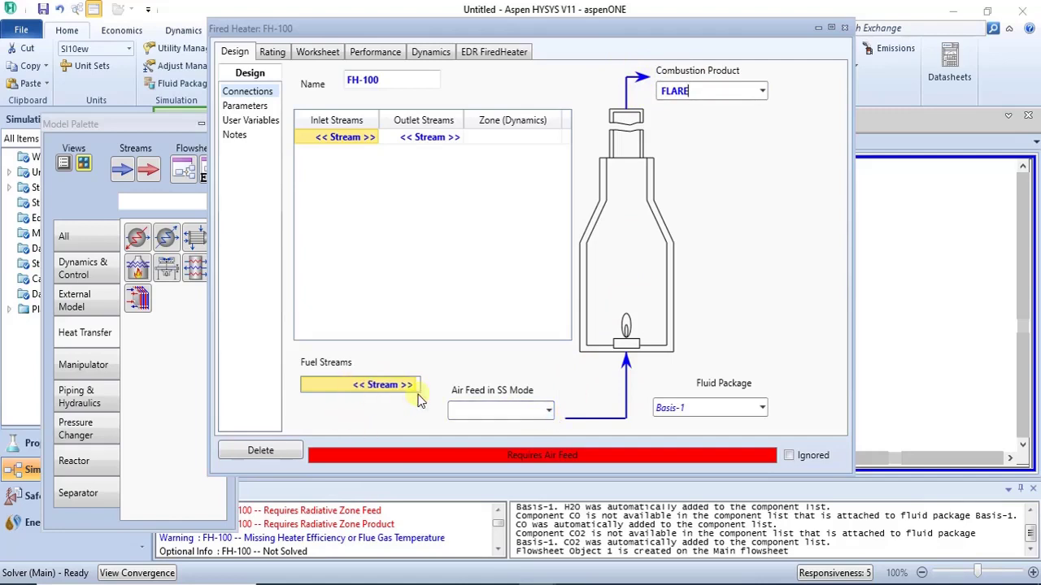
left_click(550, 409)
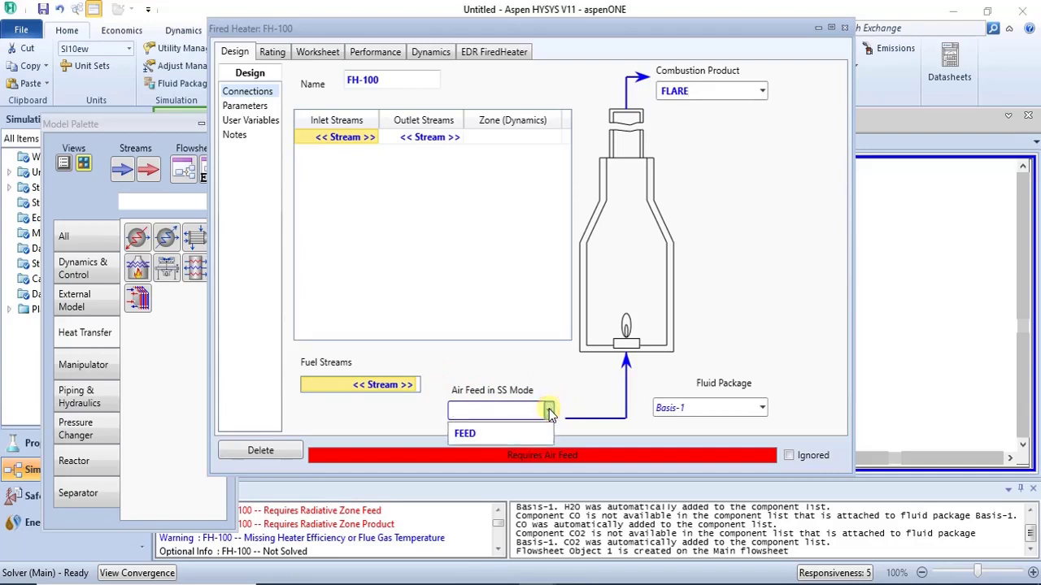
type("Air")
key("Return")
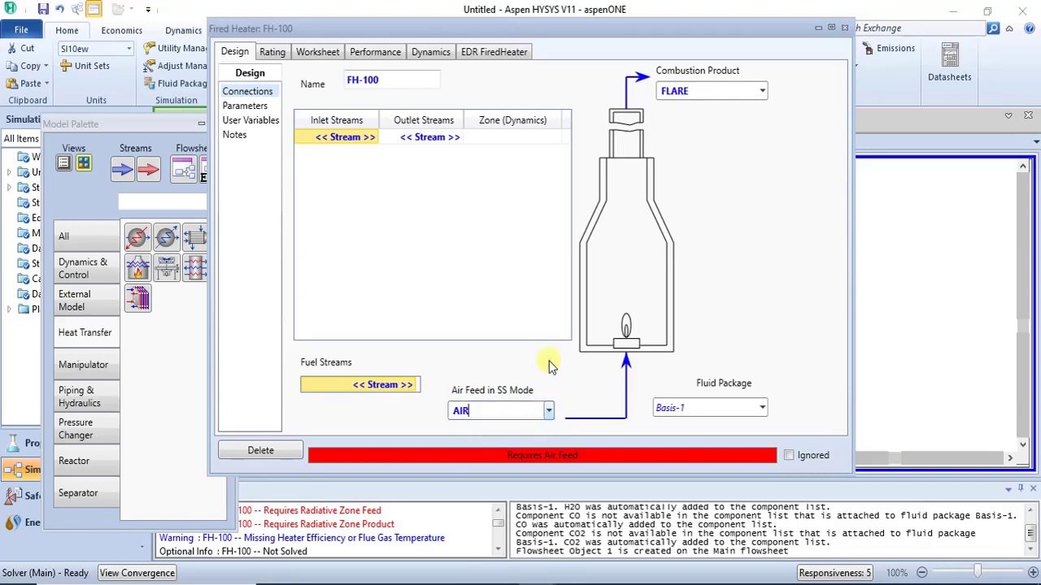
Step: Add FUEL as FH-100's fuel stream
left_click(413, 386)
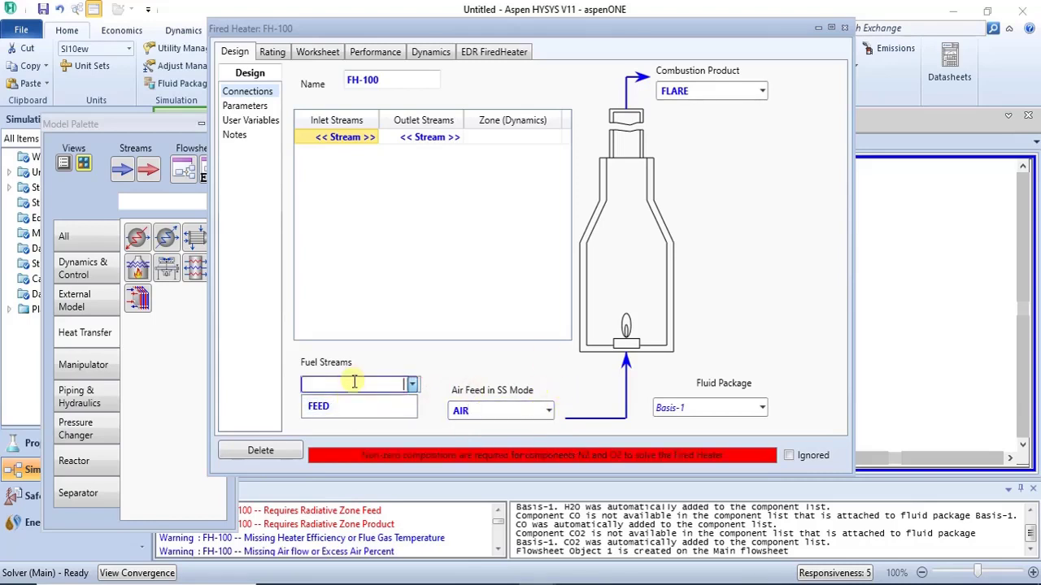
key("Down")
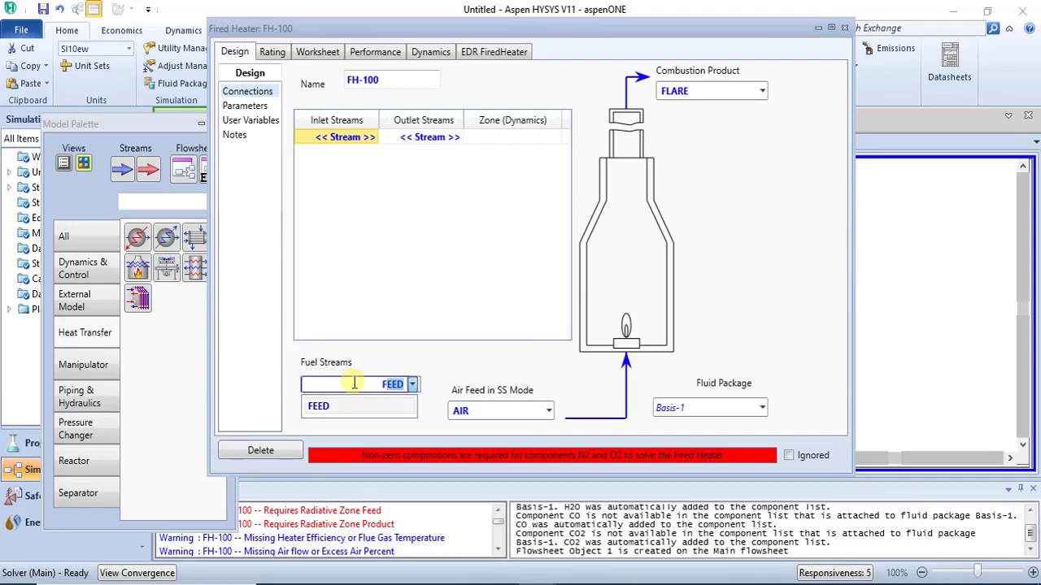
type("FUEL")
key("Return")
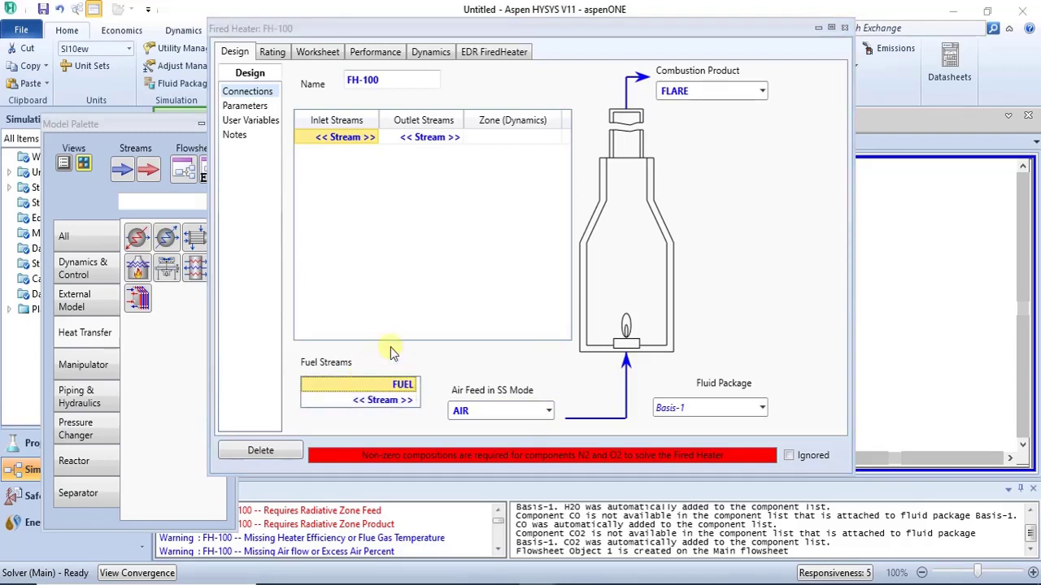
left_click(397, 387)
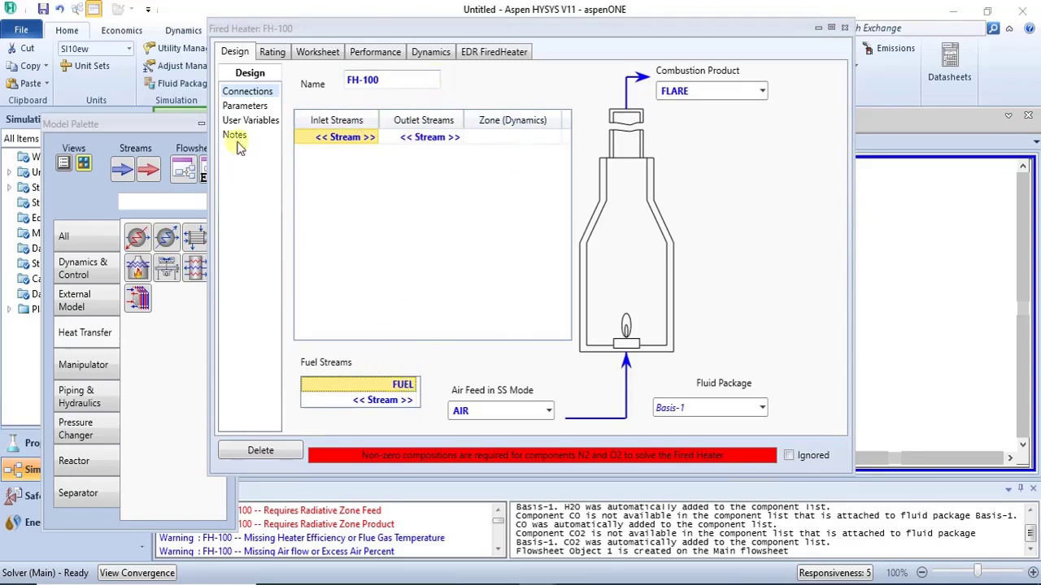
Step: Connect FEED as the heater inlet and create HOT-FEED as its outlet
left_click(365, 138)
left_click(375, 138)
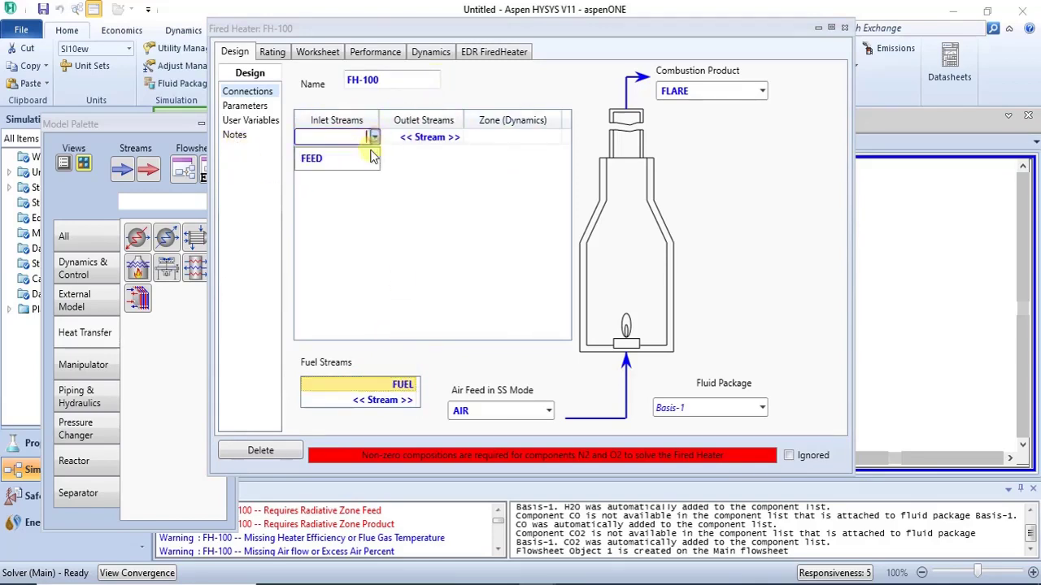
left_click(370, 158)
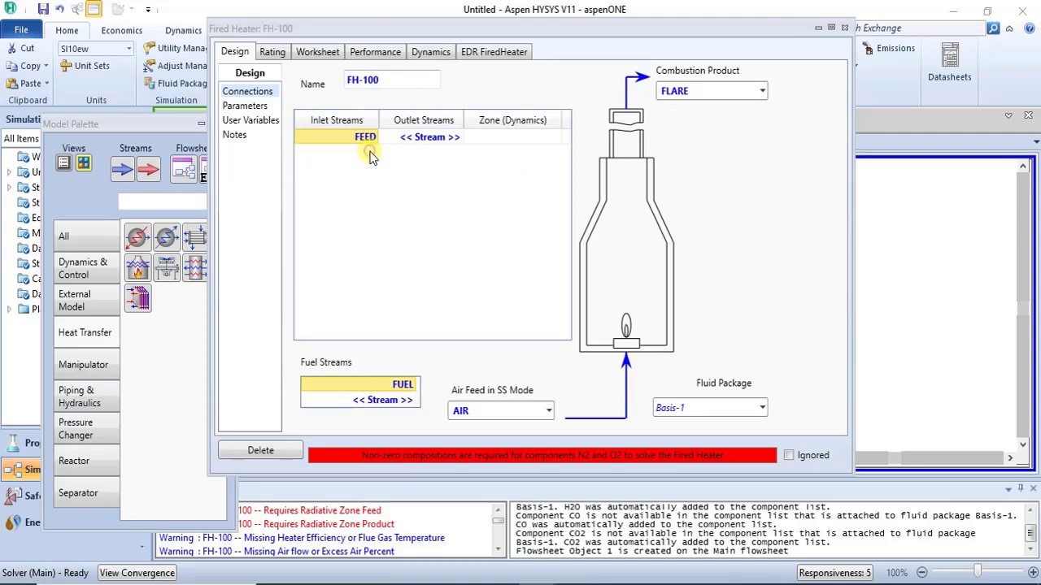
left_click(458, 139)
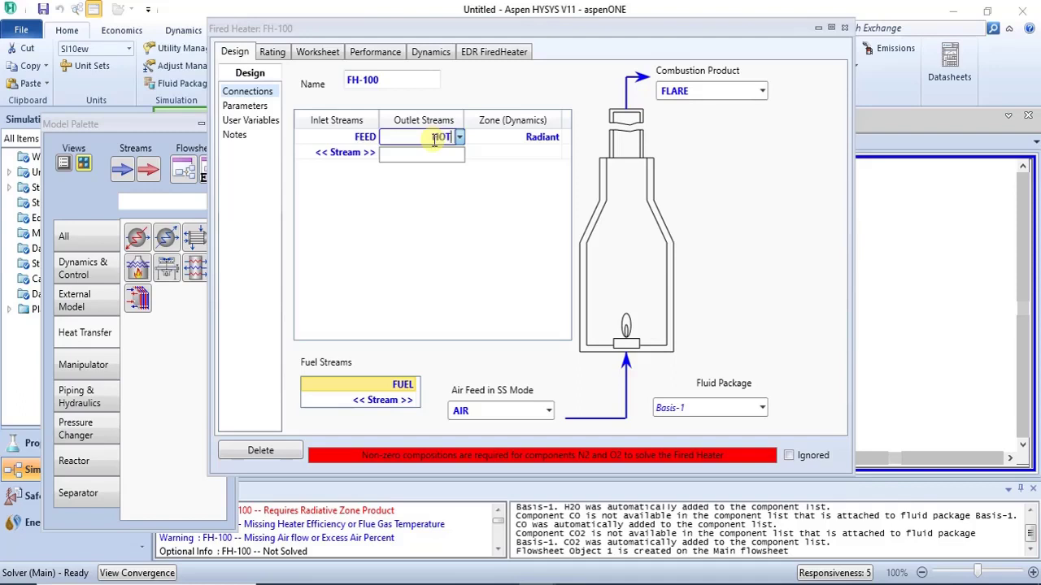
type("HOT-FEED")
key("Return")
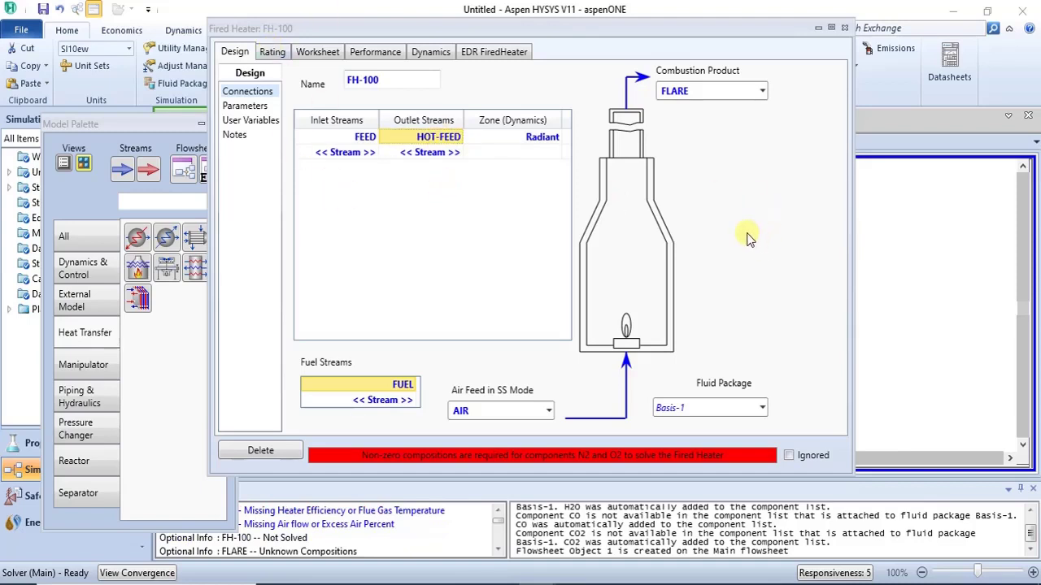
left_click(309, 57)
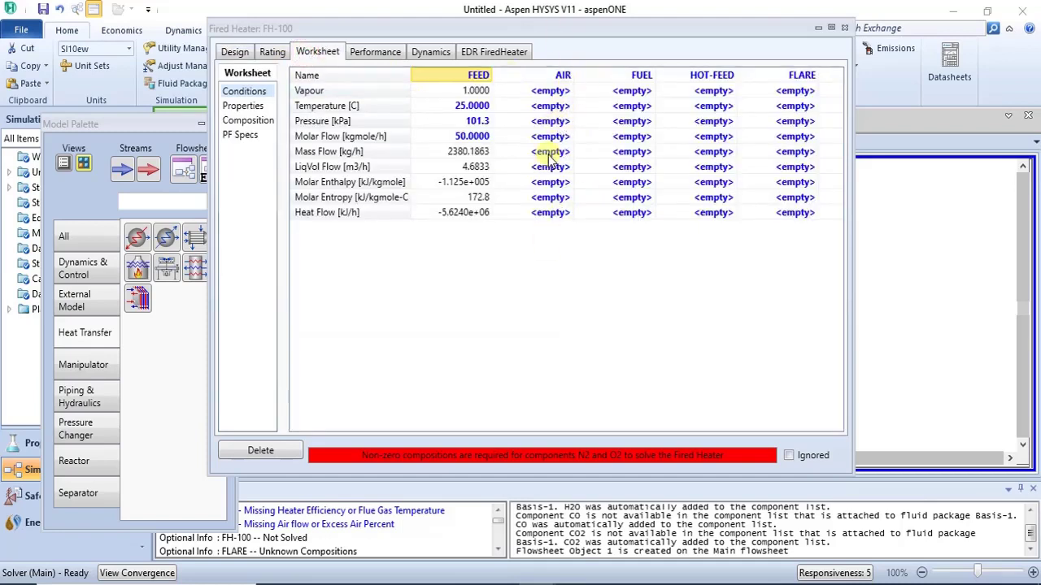
Step: Set the AIR stream to 25 °C and 101.3 kPa
left_click(546, 105)
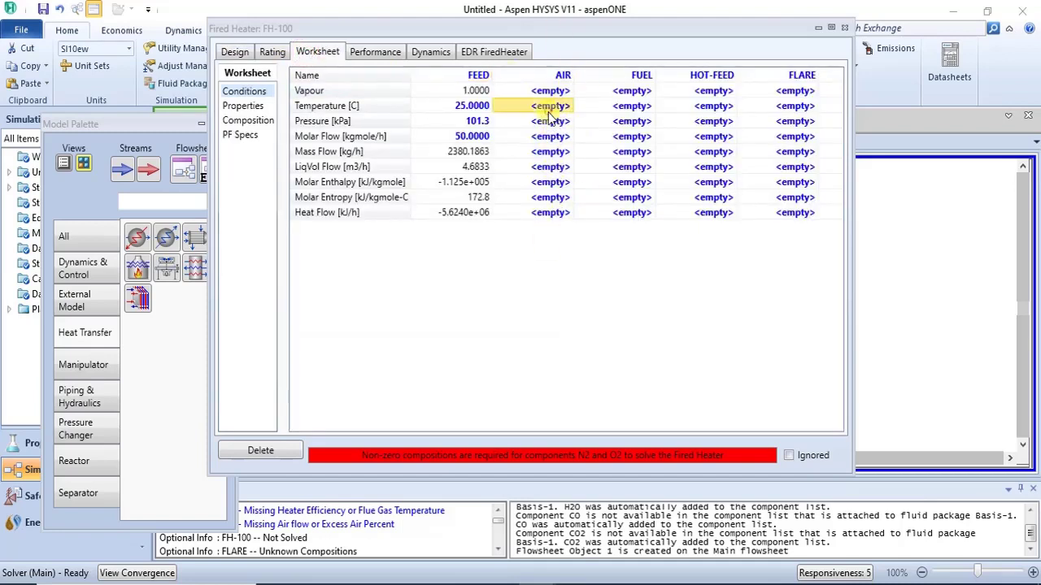
type("25")
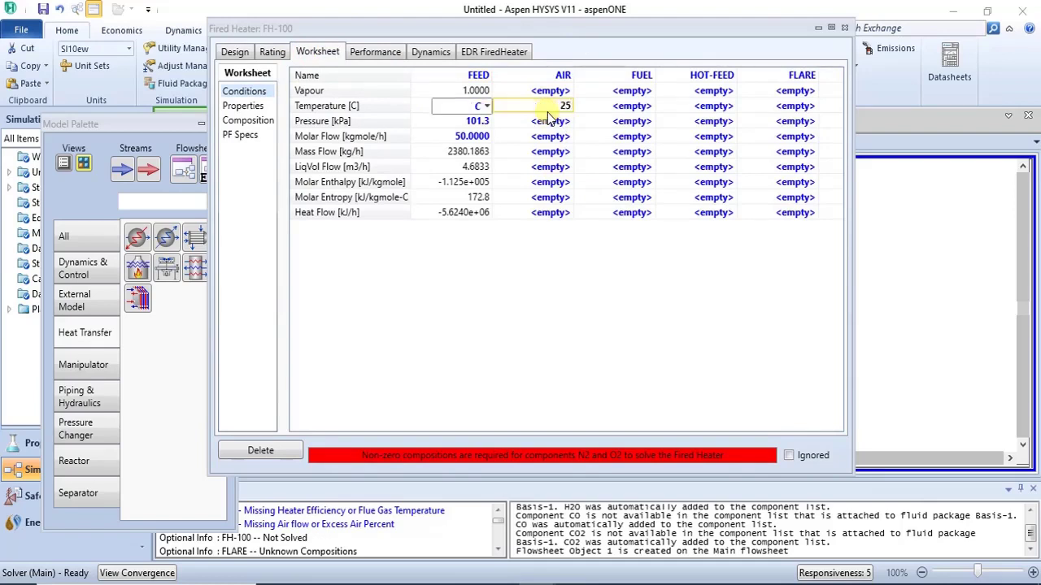
key("Return")
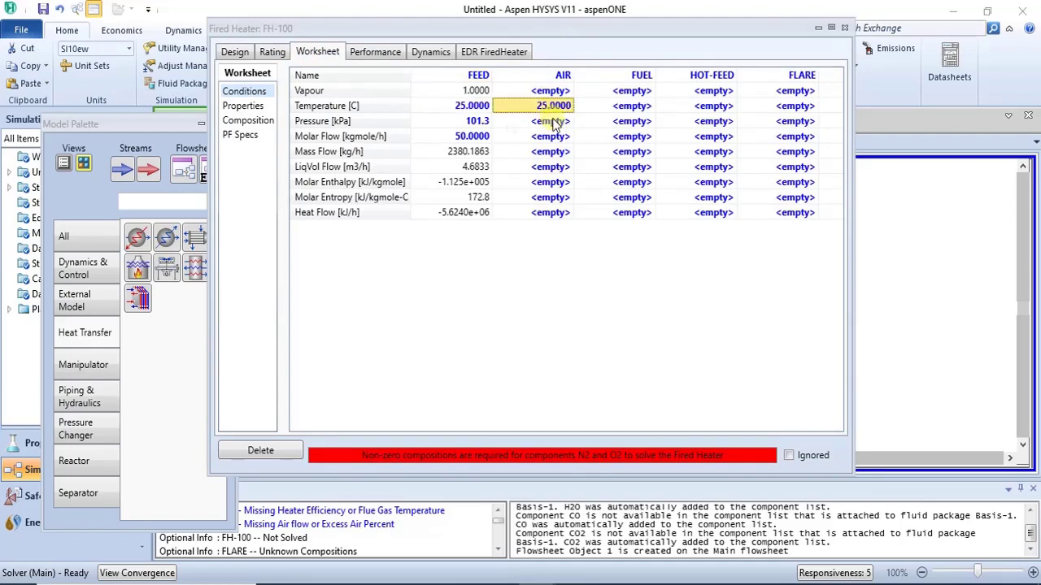
left_click(552, 120)
type("10")
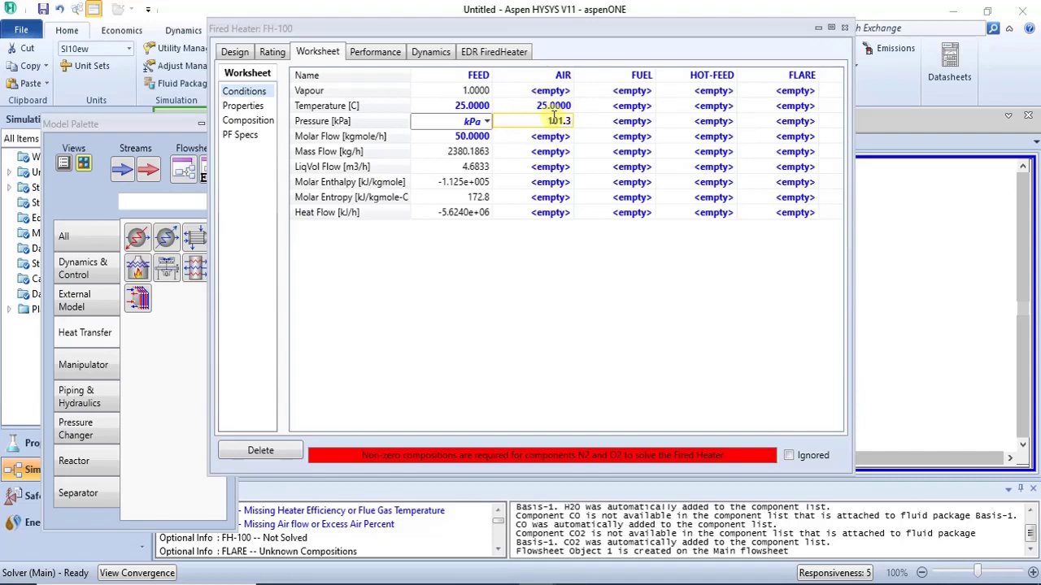
type("1.3")
key("Return")
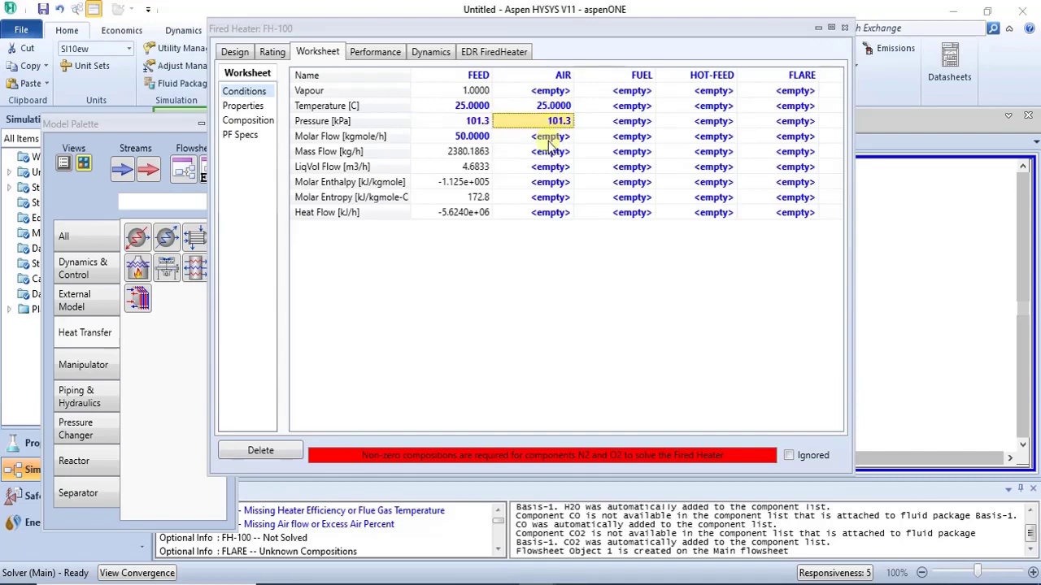
Step: Give AIR a composition of 0.79 nitrogen and 0.21 oxygen mole fraction
left_click(248, 121)
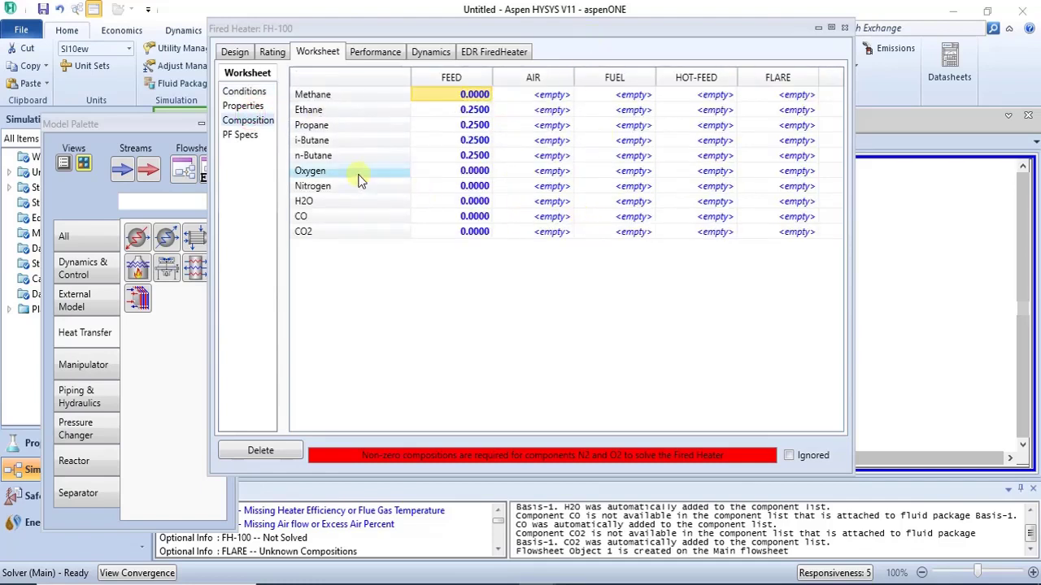
left_click(561, 186)
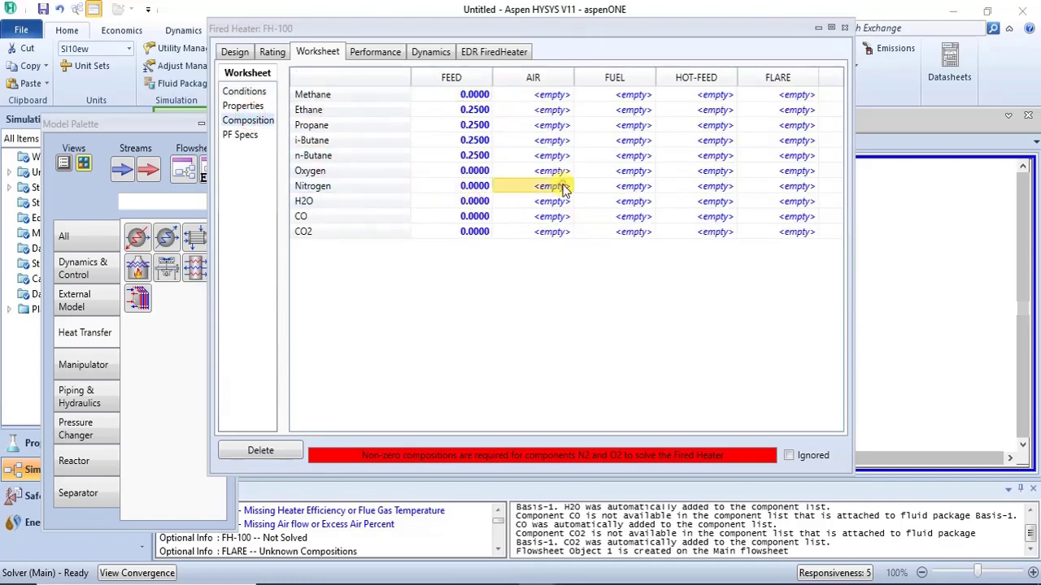
left_click(564, 186)
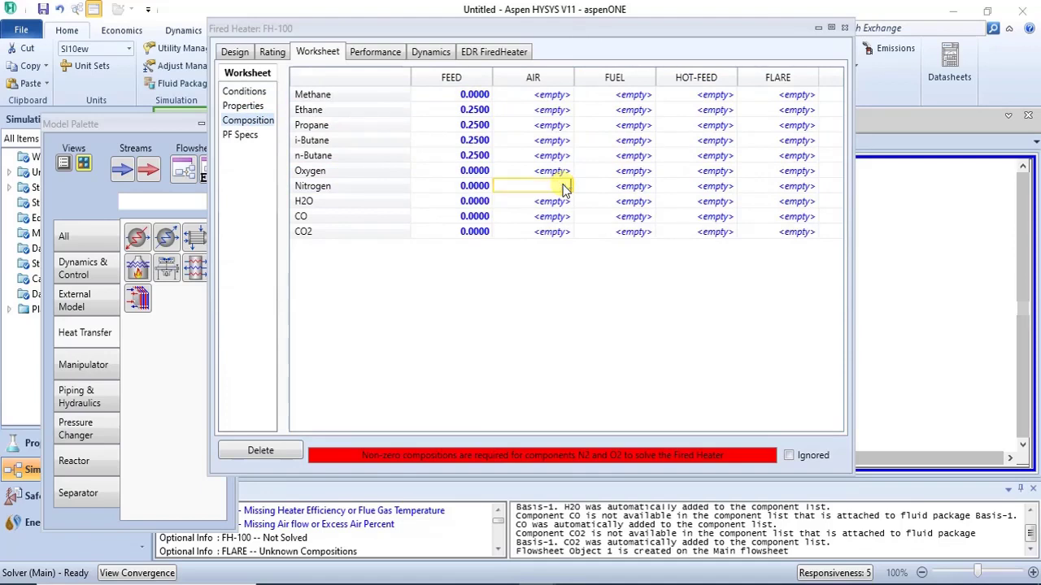
type("0.79")
key("Return")
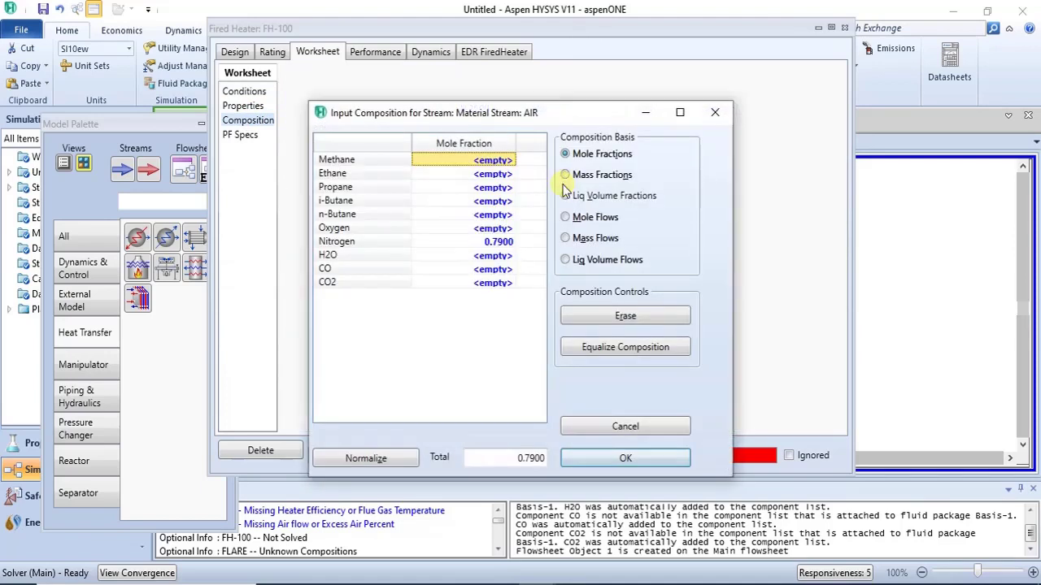
left_click(491, 229)
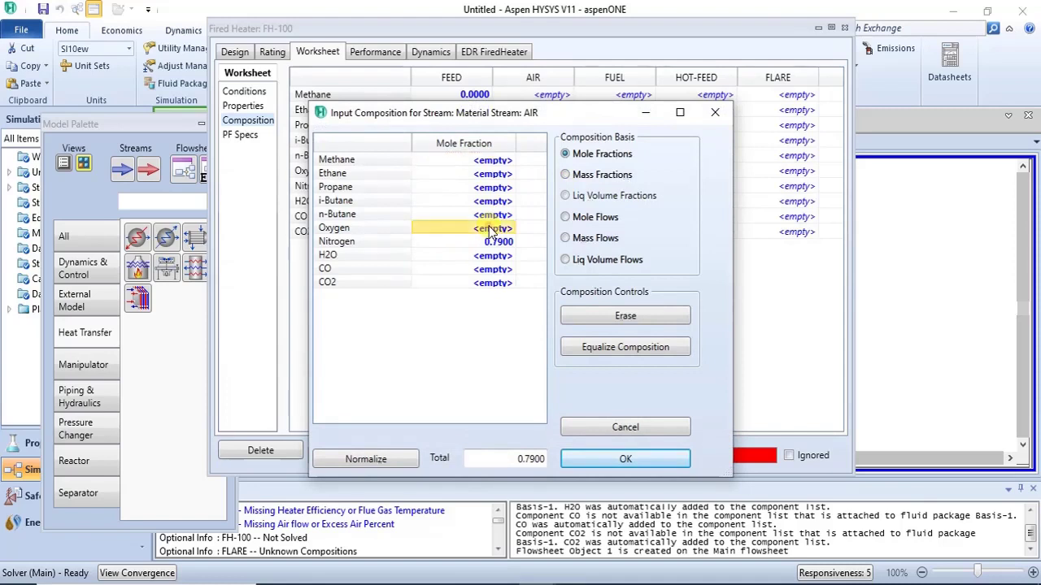
left_click(491, 230)
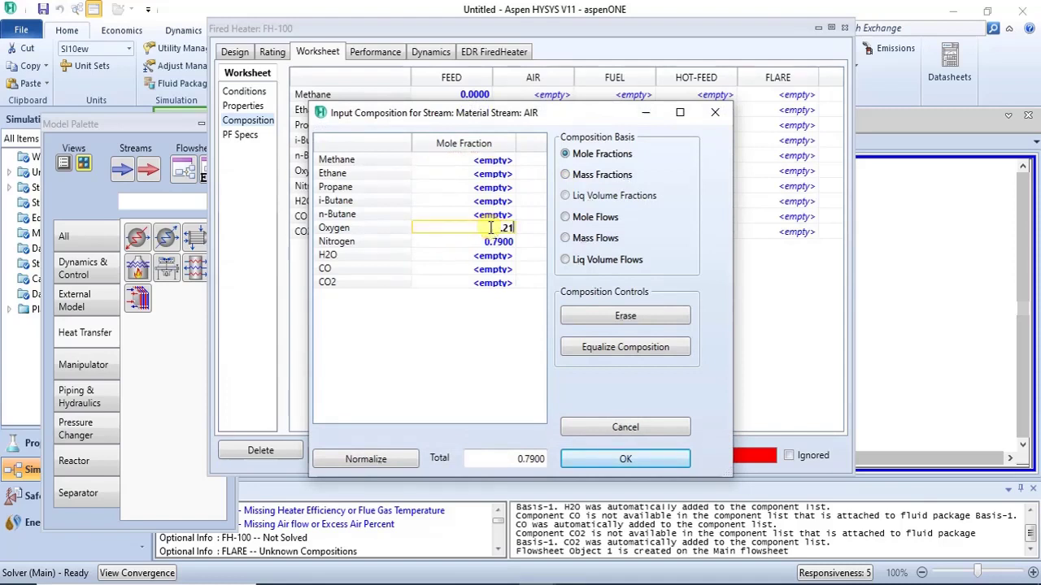
key("Return")
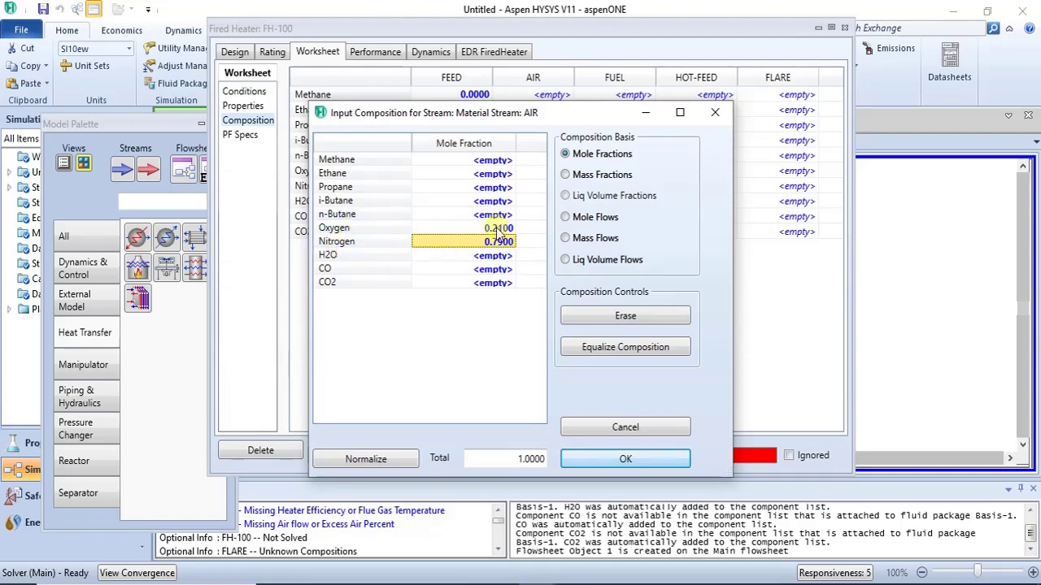
left_click(582, 458)
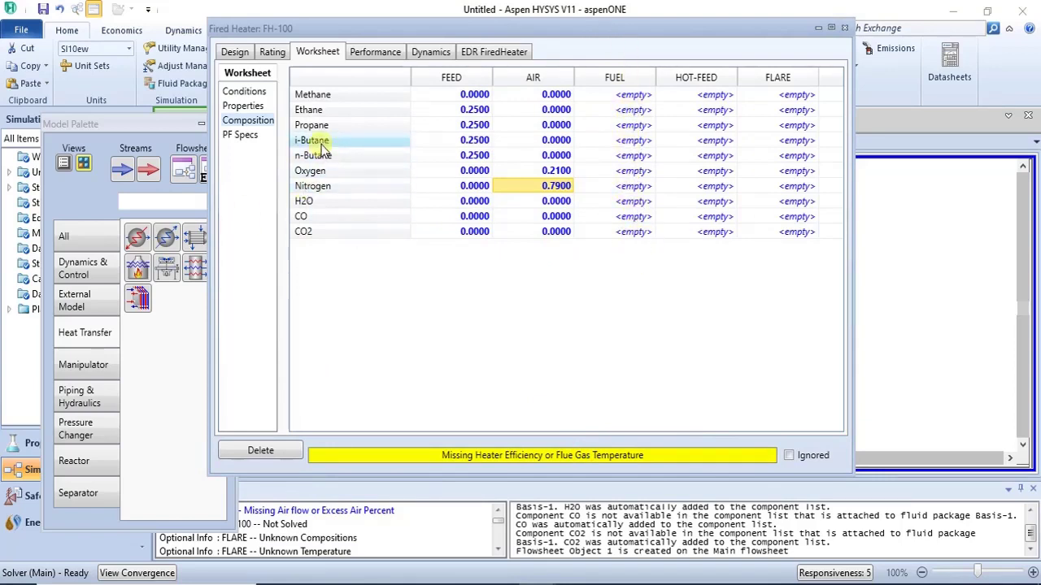
Step: Set FUEL's methane mole fraction to 1, accept, and go back to Conditions
left_click(622, 98)
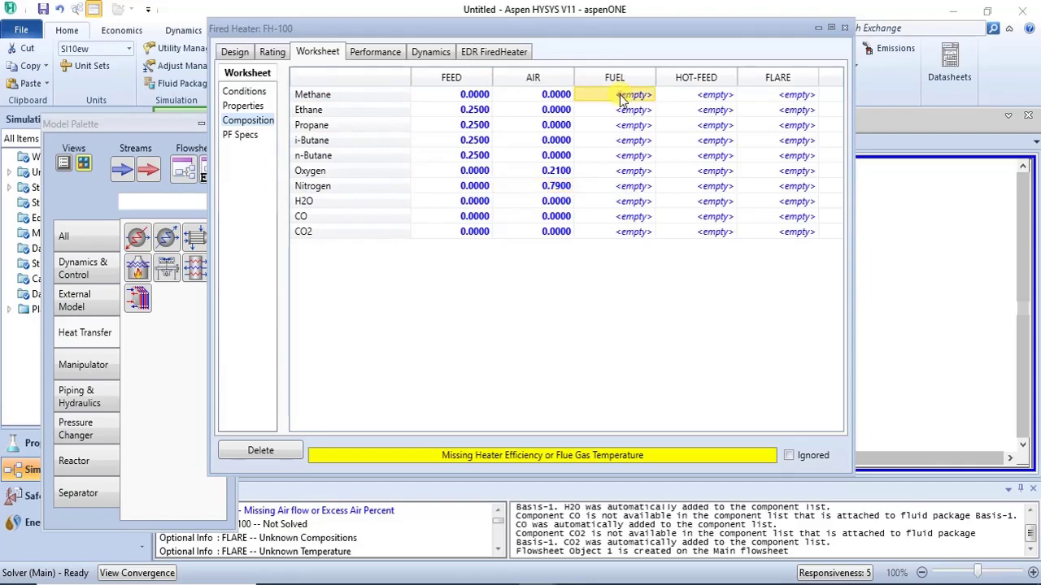
type("1")
key("Return")
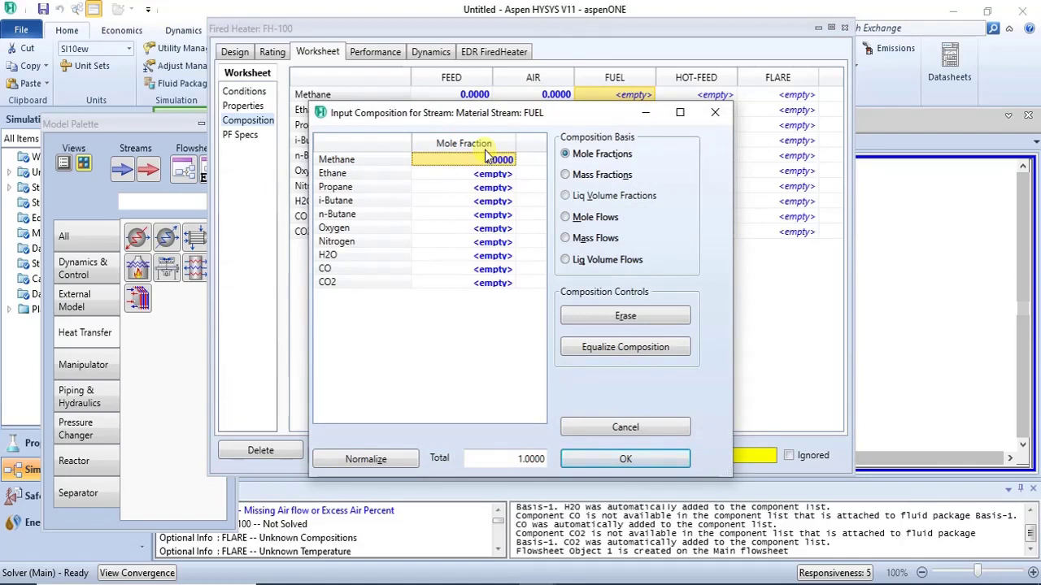
left_click(623, 459)
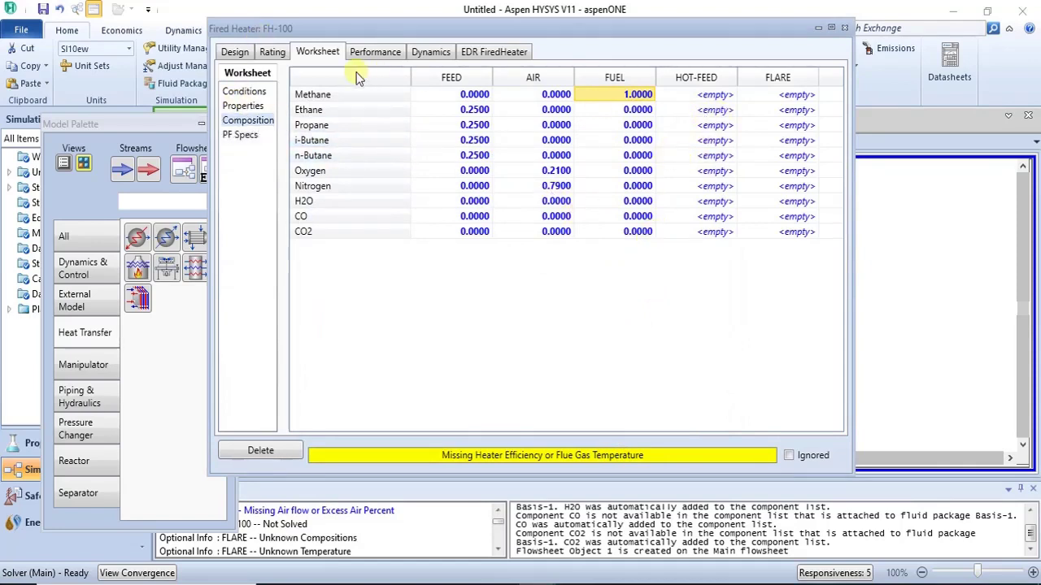
left_click(248, 92)
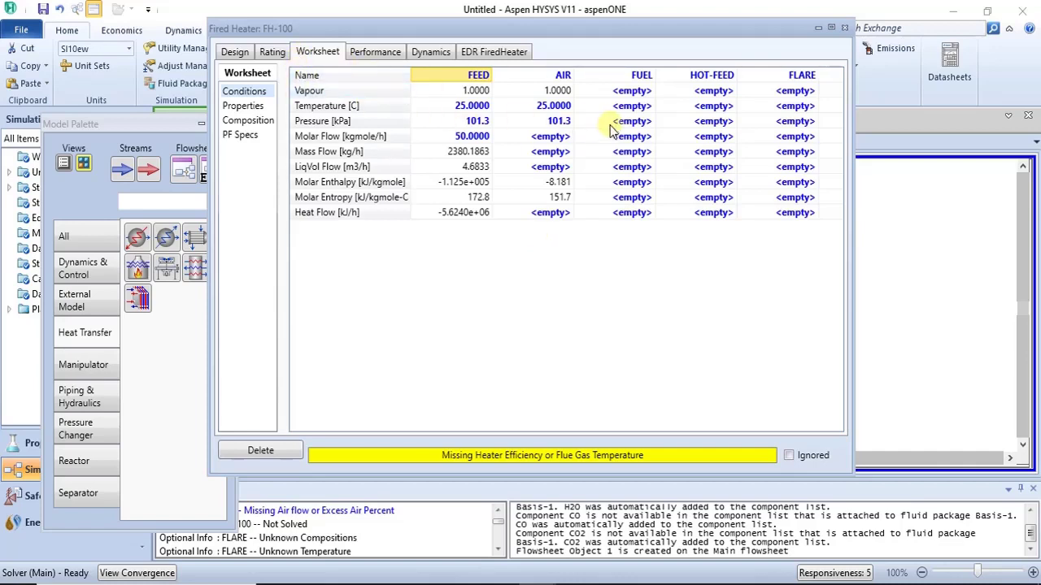
Step: On Parameters, set FH-100's efficiency to 85% and excess air to 5%
left_click(233, 53)
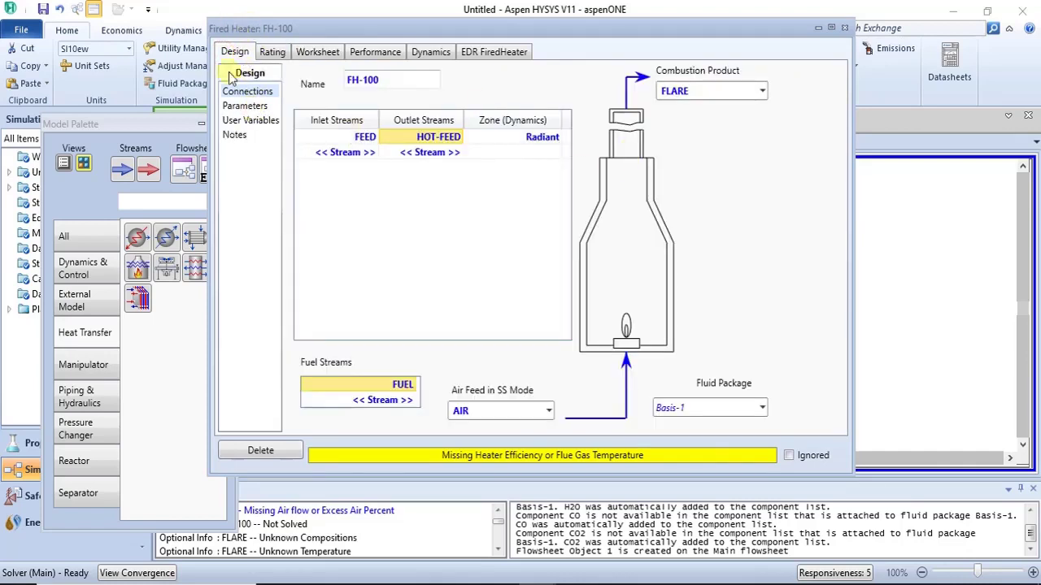
left_click(238, 106)
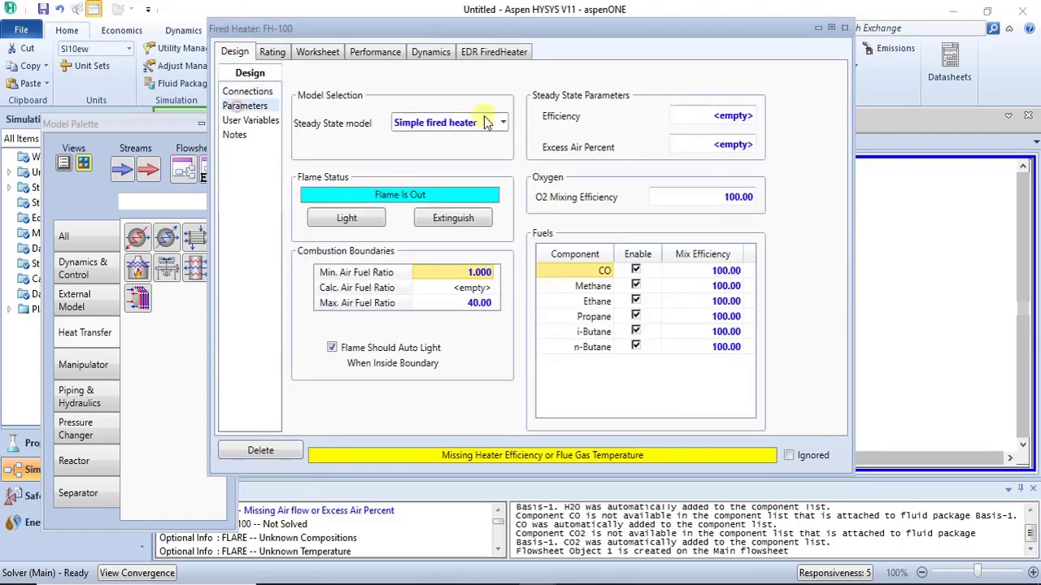
left_click(731, 114)
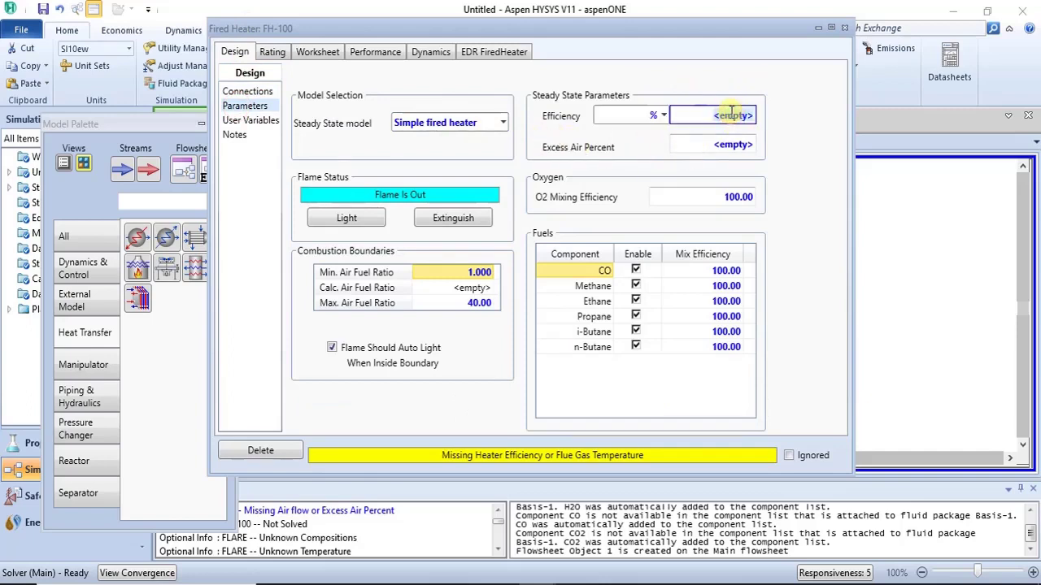
type("85")
key("Return")
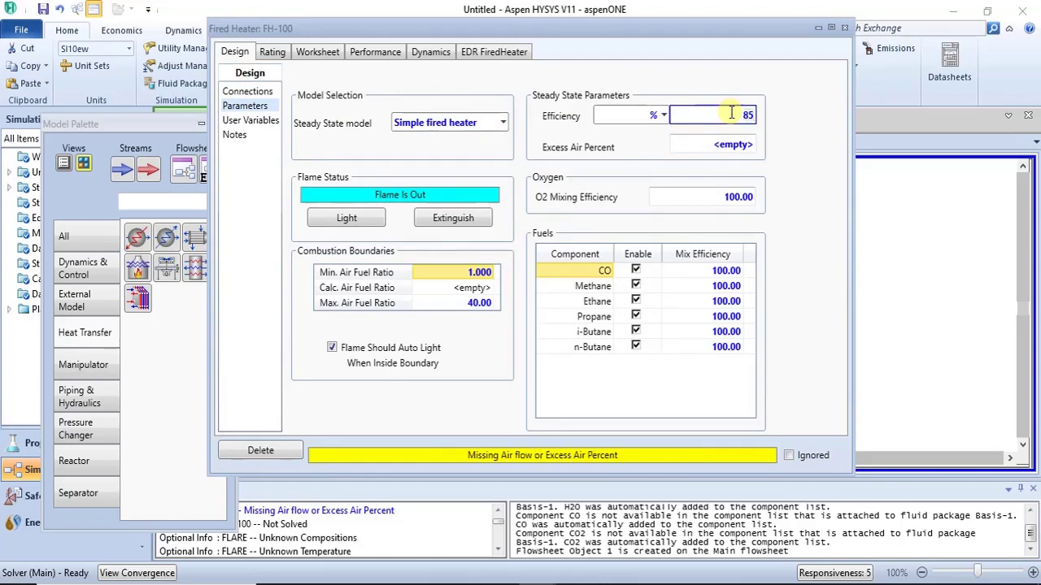
left_click(746, 144)
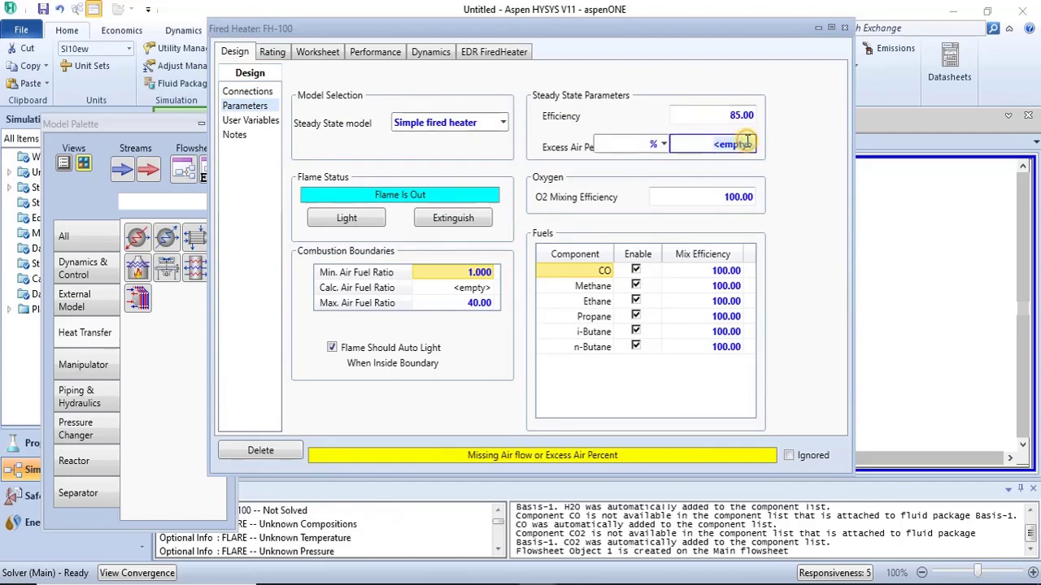
key("BackSpace")
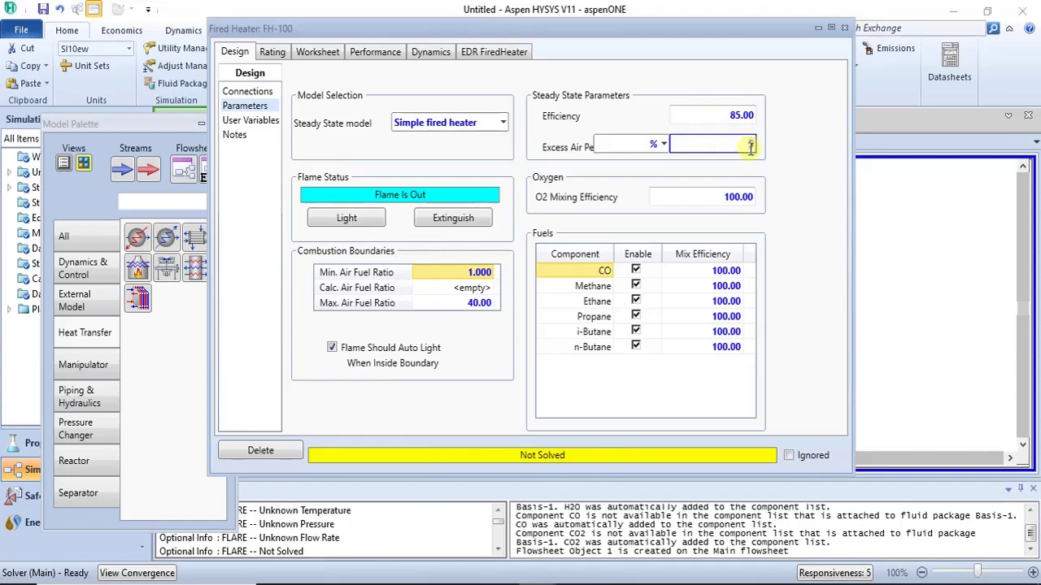
type("5")
key("Return")
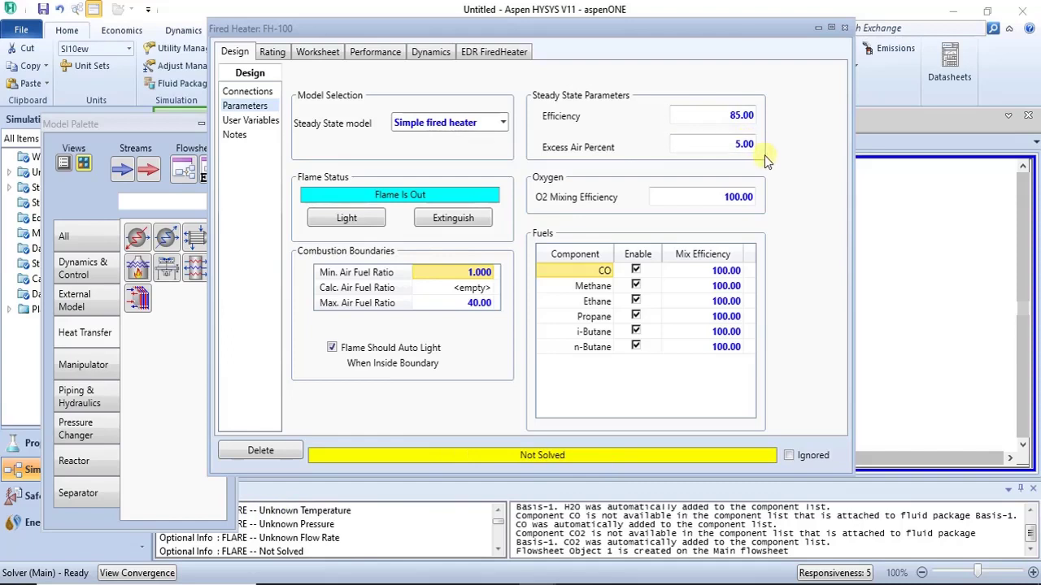
left_click(318, 52)
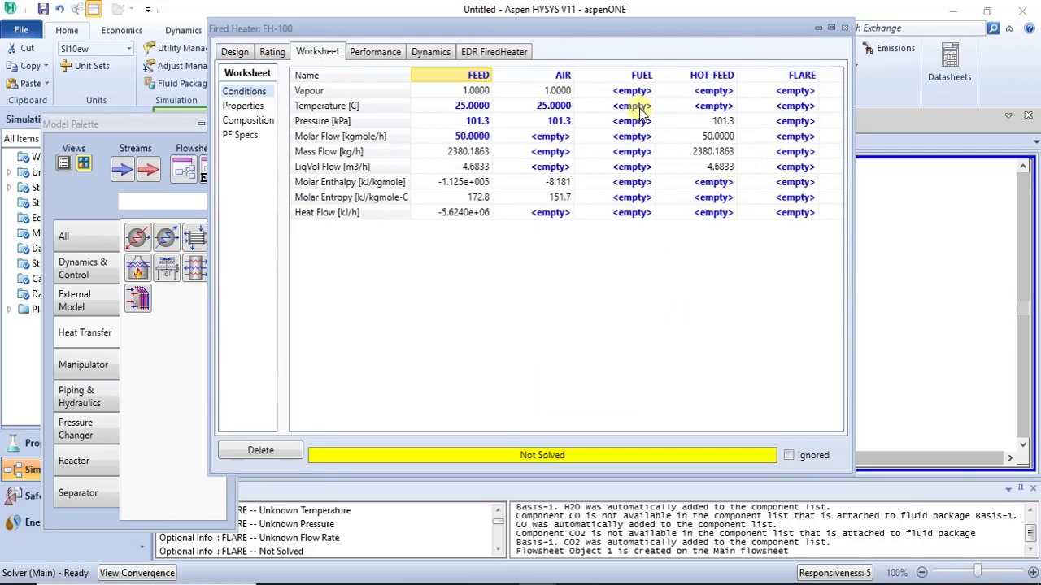
Step: Set the HOT-FEED outlet temperature to 1000 °C
left_click(711, 107)
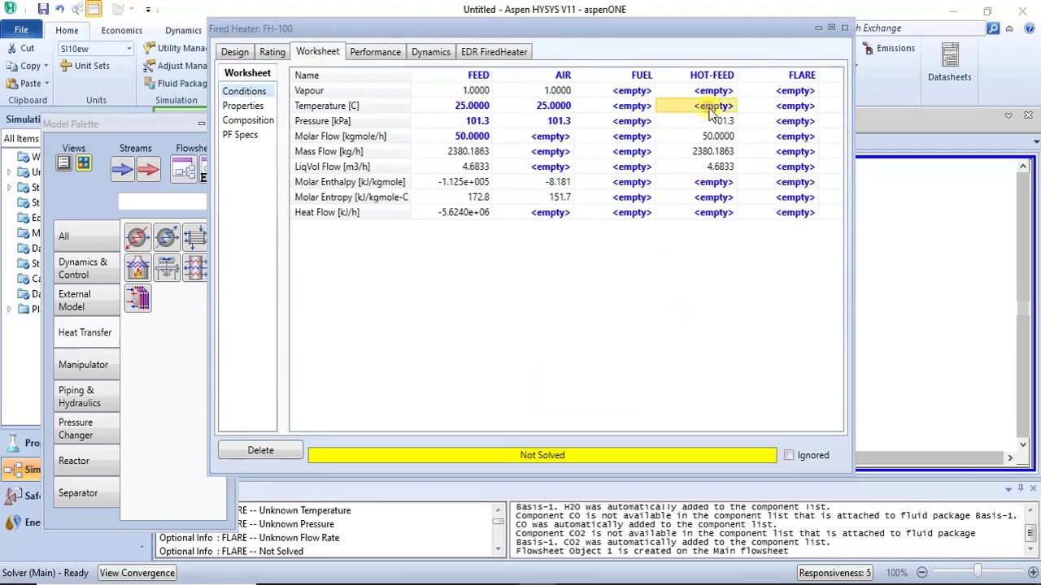
type("1000")
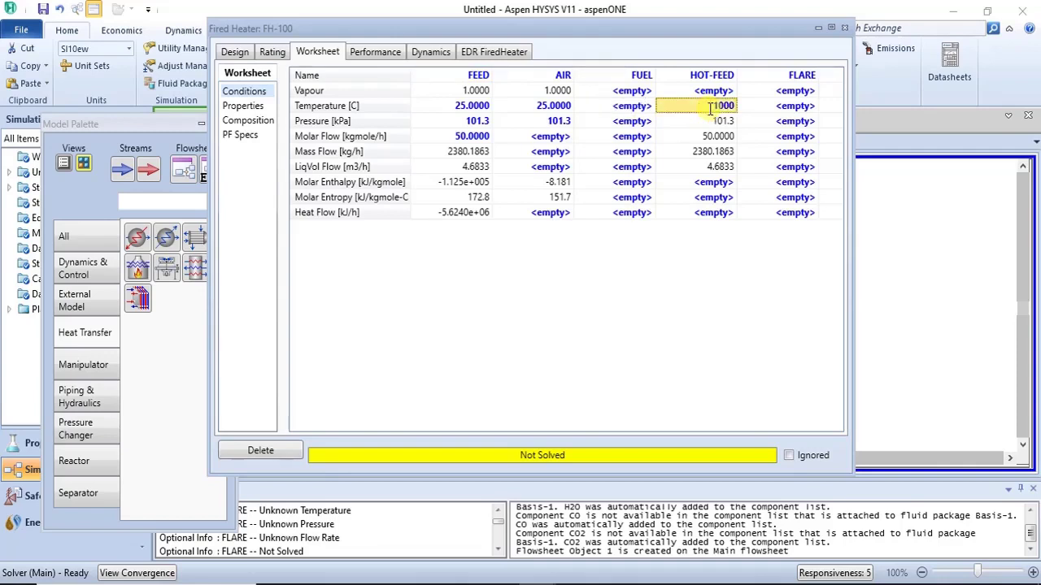
key("Return")
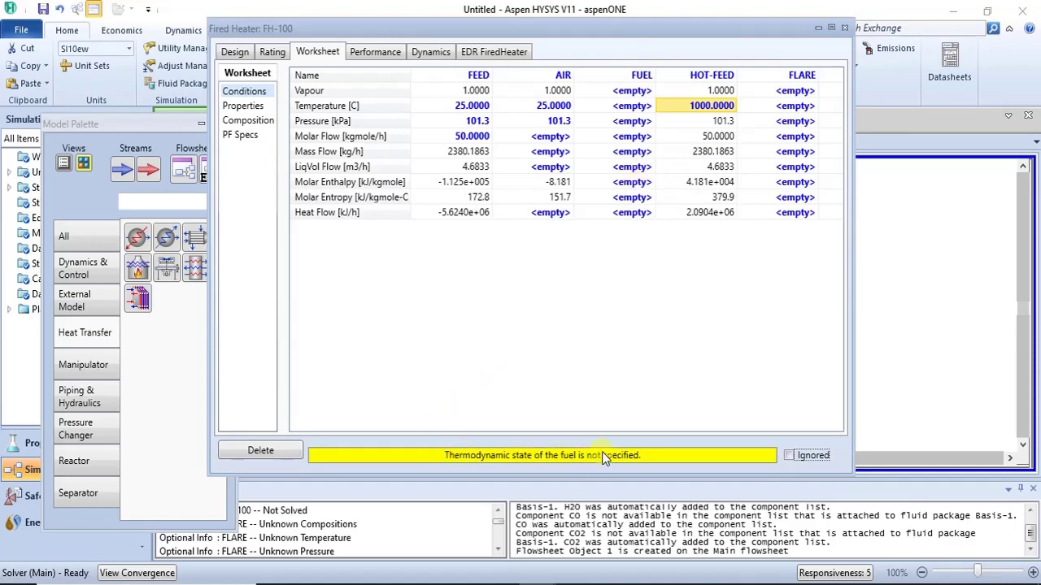
Step: Specify FUEL at 1 atm and 800 °C, letting FH-100 solve
left_click(631, 106)
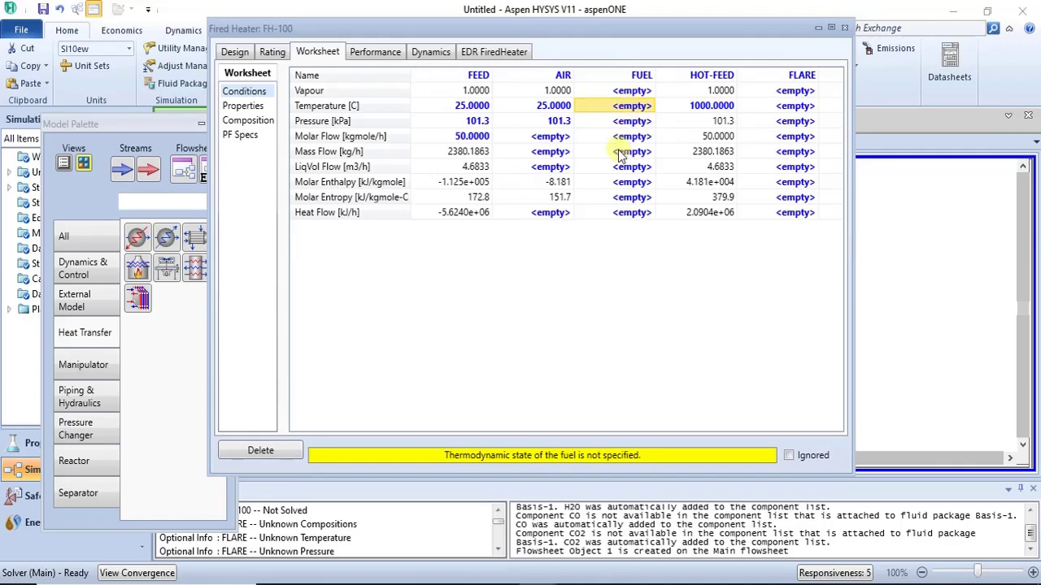
left_click(616, 123)
type("1")
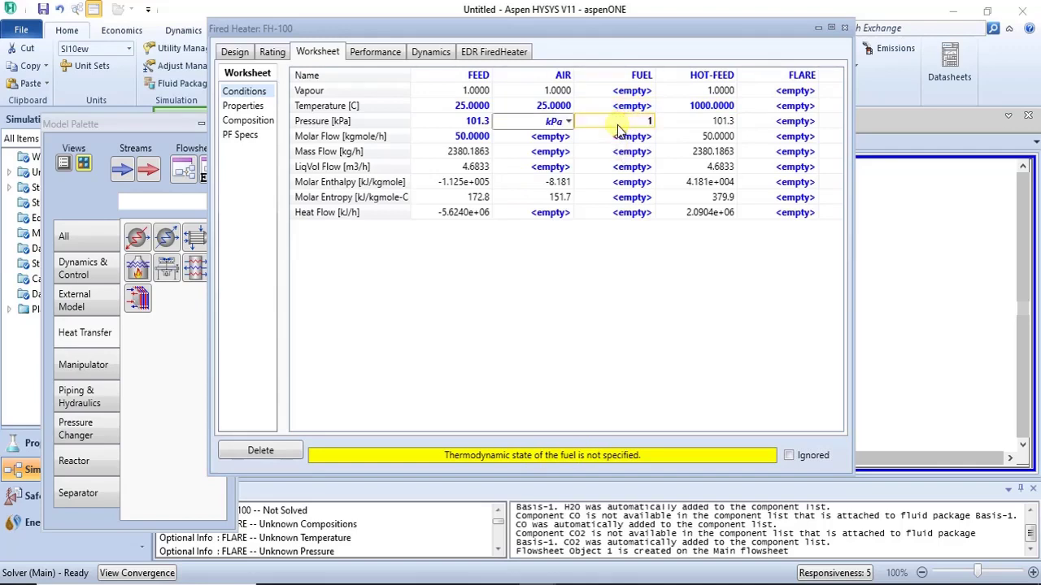
left_click(568, 124)
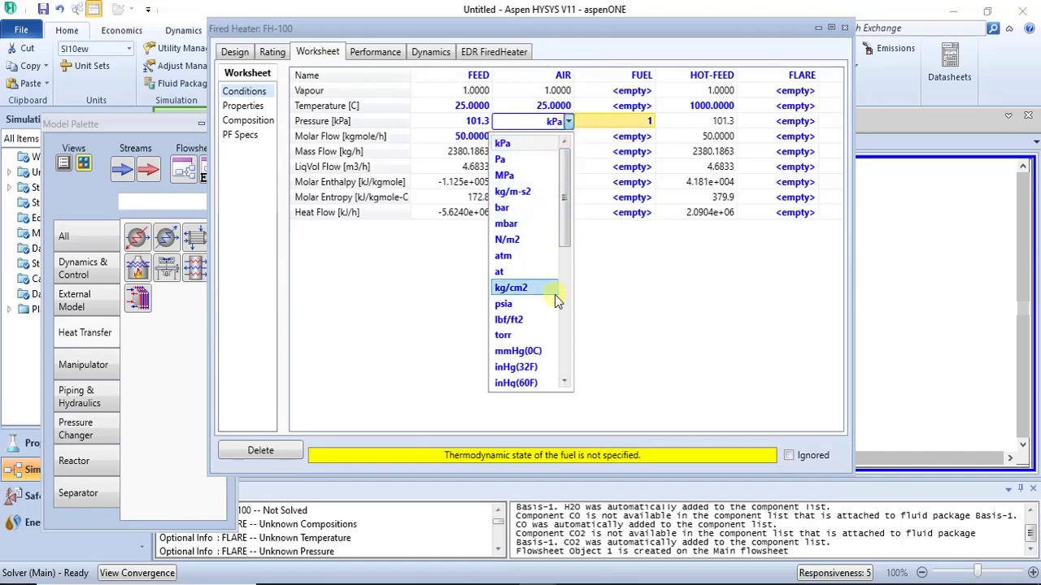
left_click(539, 252)
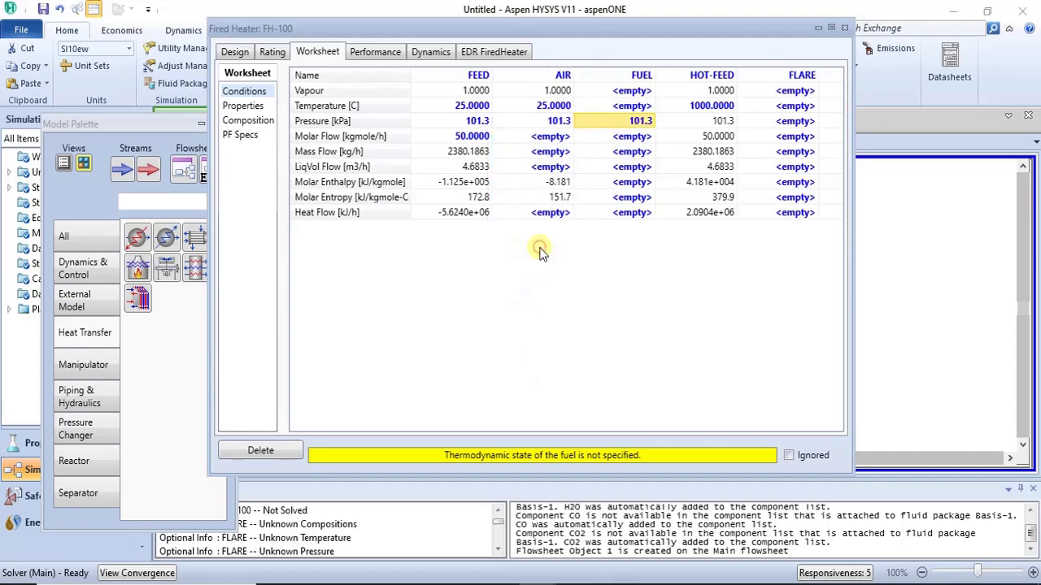
left_click(631, 108)
type("8")
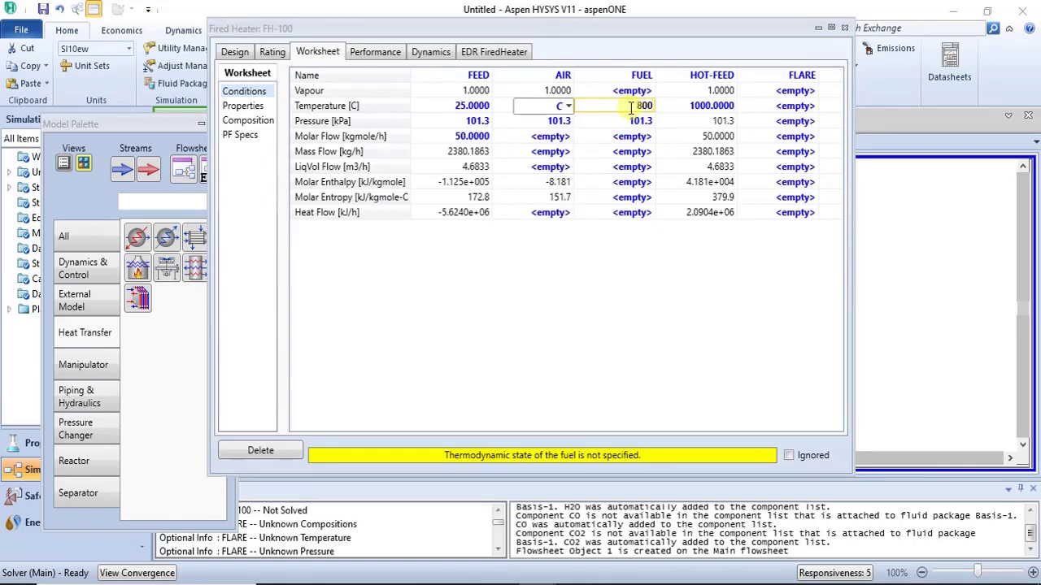
type("00")
key("Return")
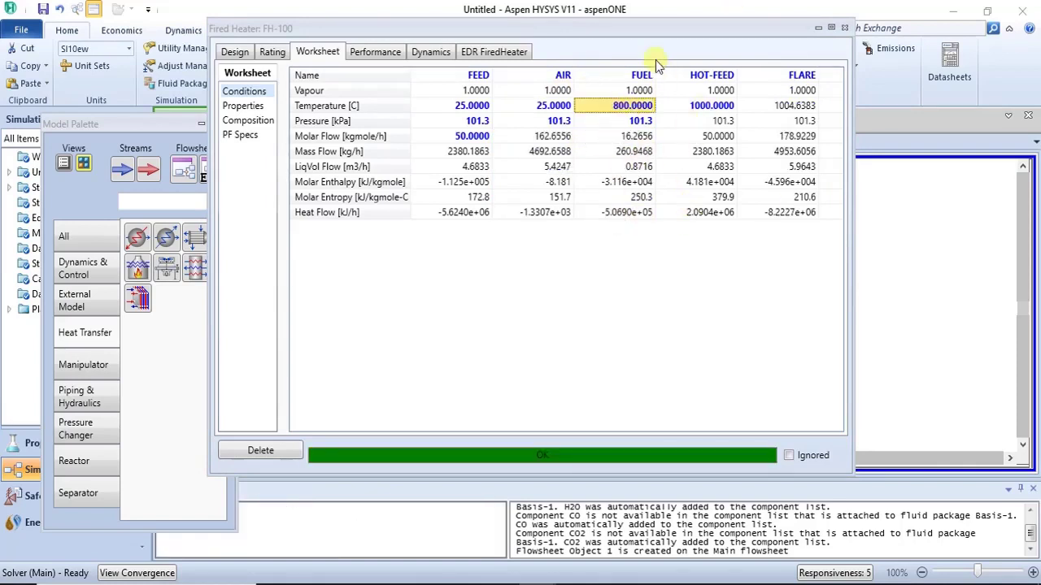
Step: Check the solved stream values, then show component mole fractions (FLARE: 0.7182 N2, 0.1818 H2O, 0.0909 CO2)
mouse_move(681, 160)
mouse_move(563, 139)
mouse_move(624, 152)
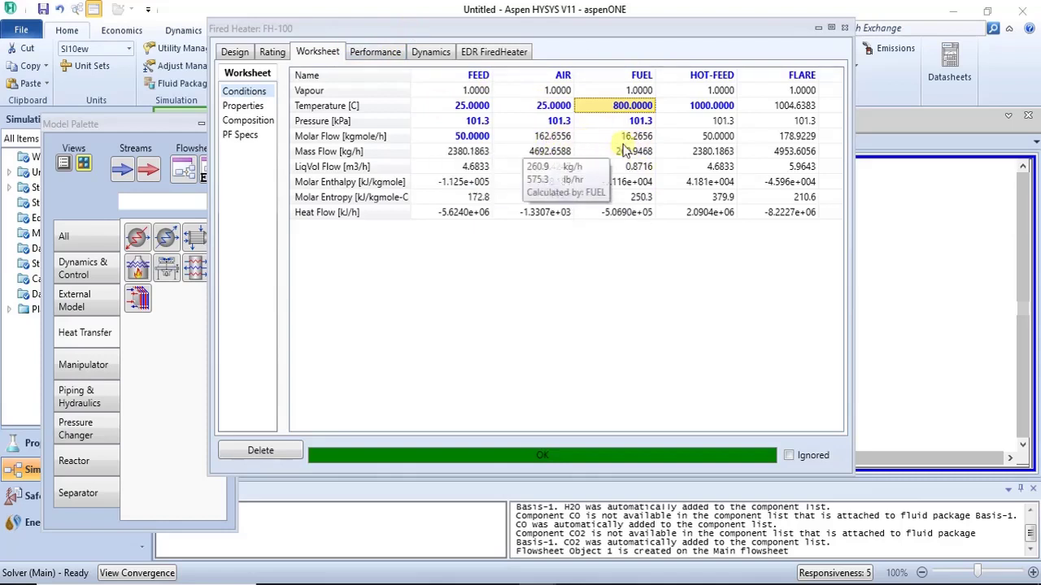
mouse_move(640, 182)
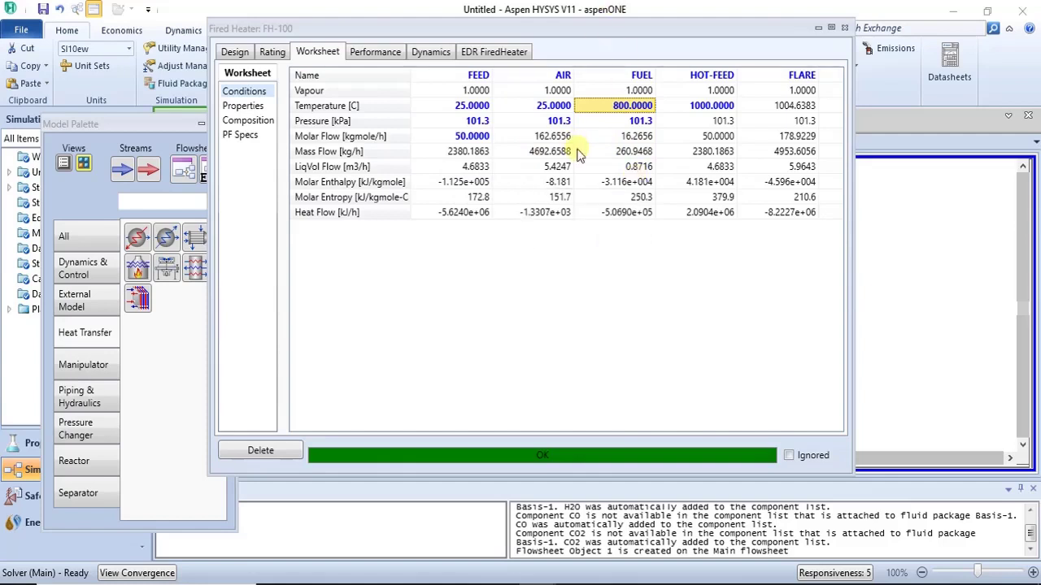
mouse_move(812, 137)
left_click(248, 120)
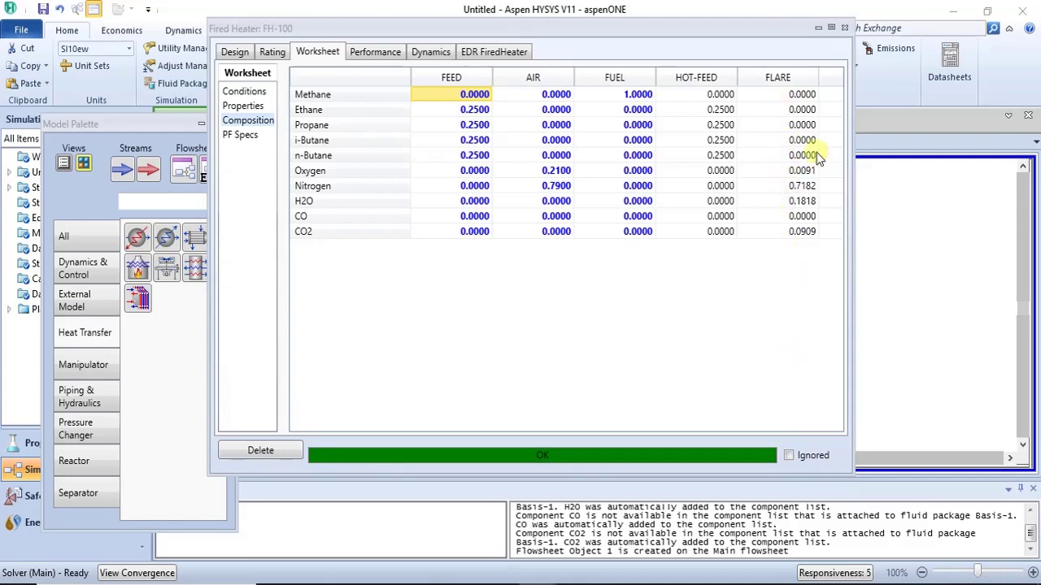
Step: Show FH-100's Conditions table again (FLARE 178.92 kgmole/h at 1004.6 °C) and move the window lower
left_click(303, 217)
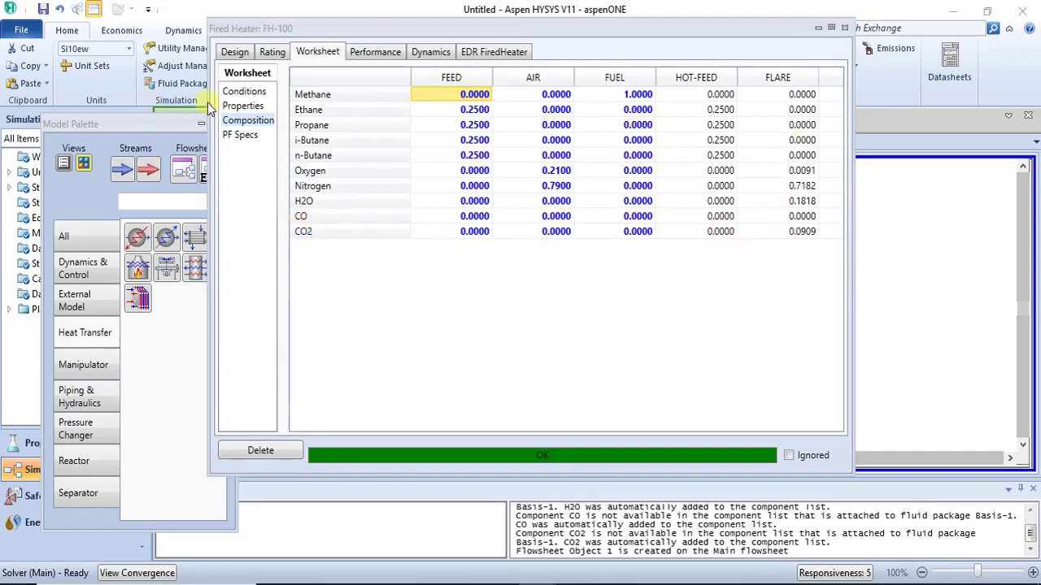
left_click(236, 91)
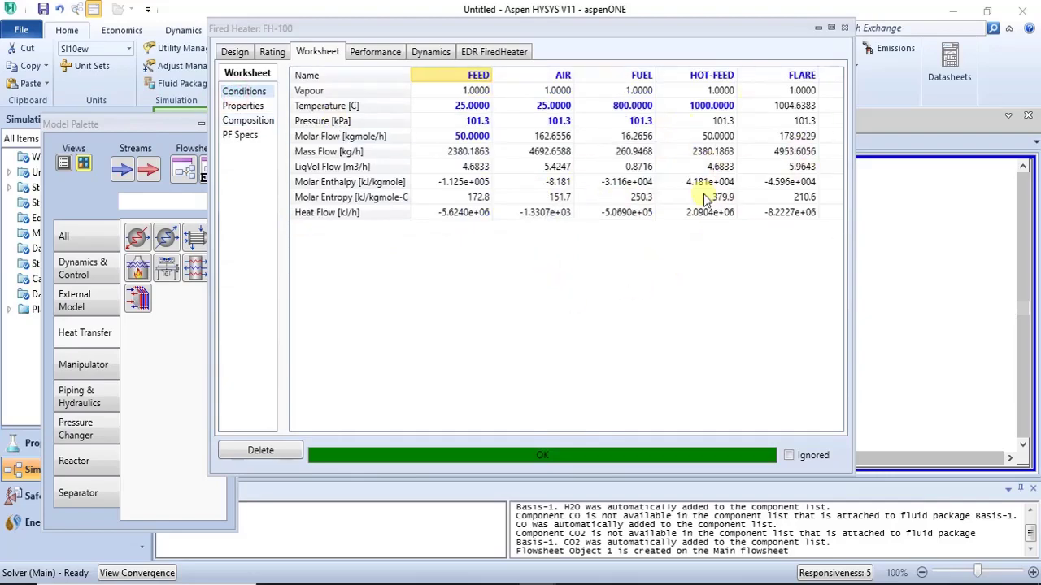
left_click_drag(562, 31, 598, 85)
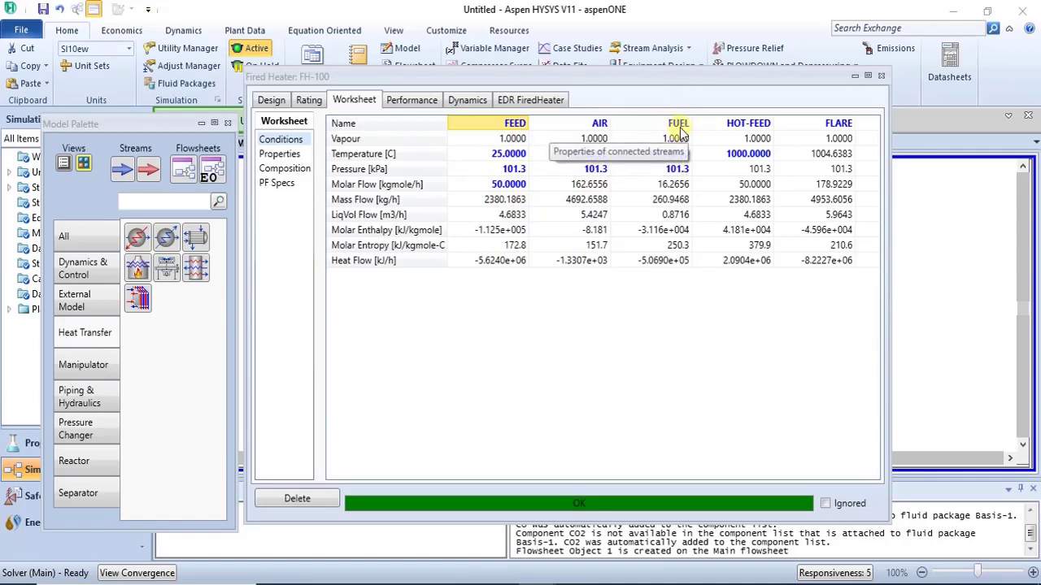
Step: Review FH-100's Composition, Conditions and Design pages, then close the heater window
left_click(286, 170)
left_click(273, 140)
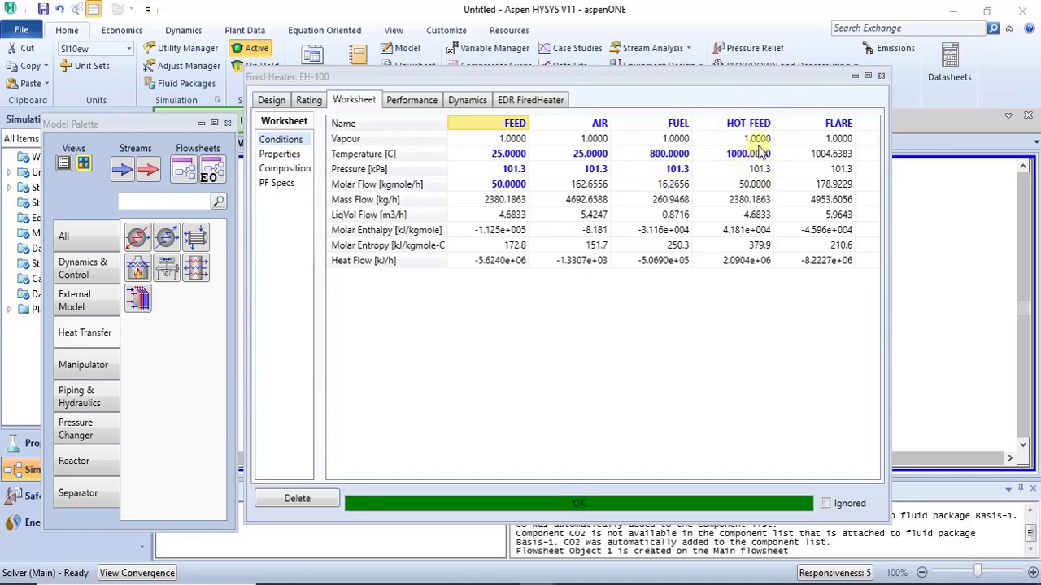
left_click(270, 100)
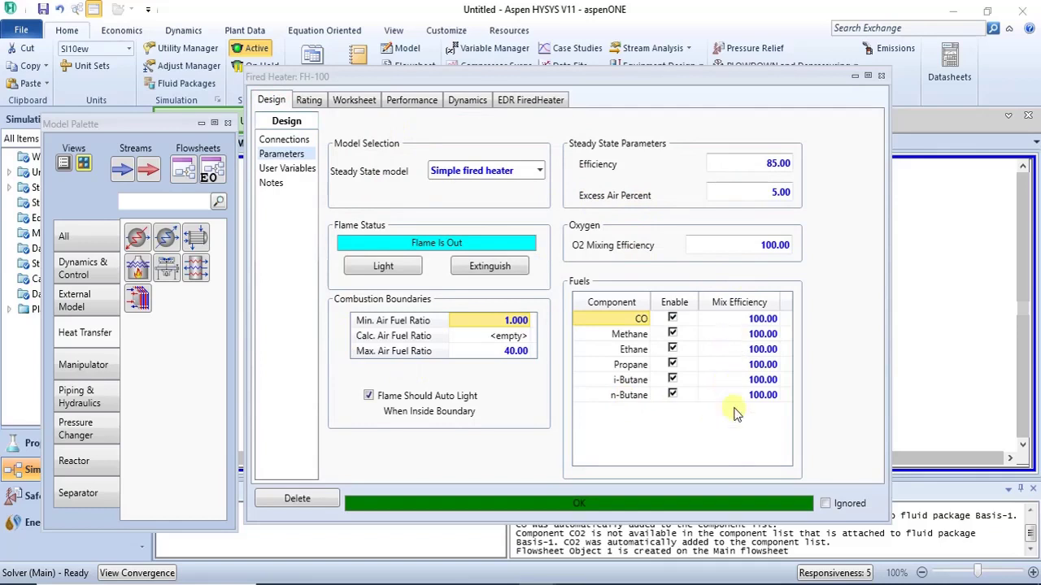
left_click(355, 99)
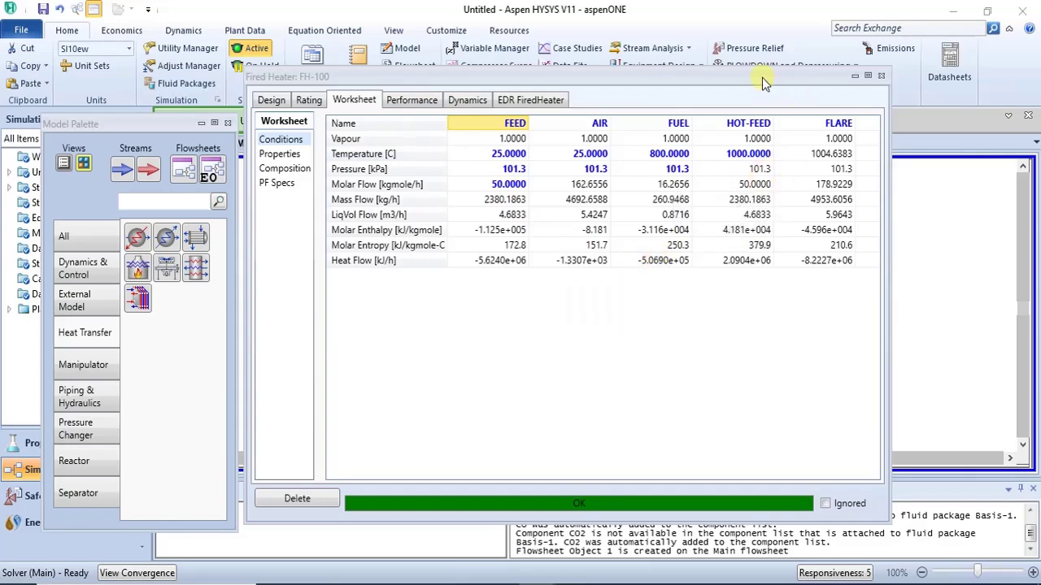
left_click_drag(764, 82, 773, 167)
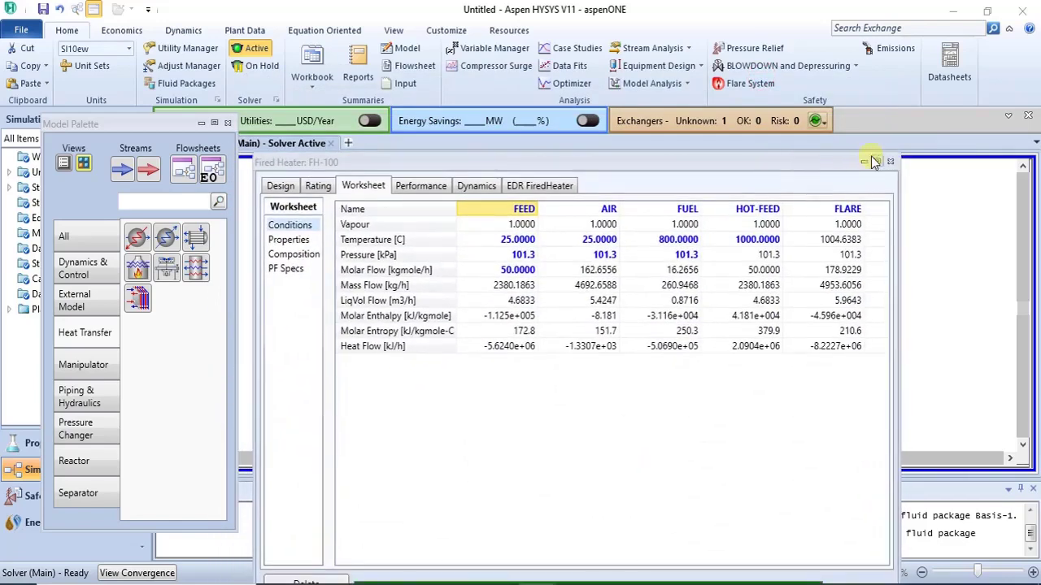
left_click(892, 161)
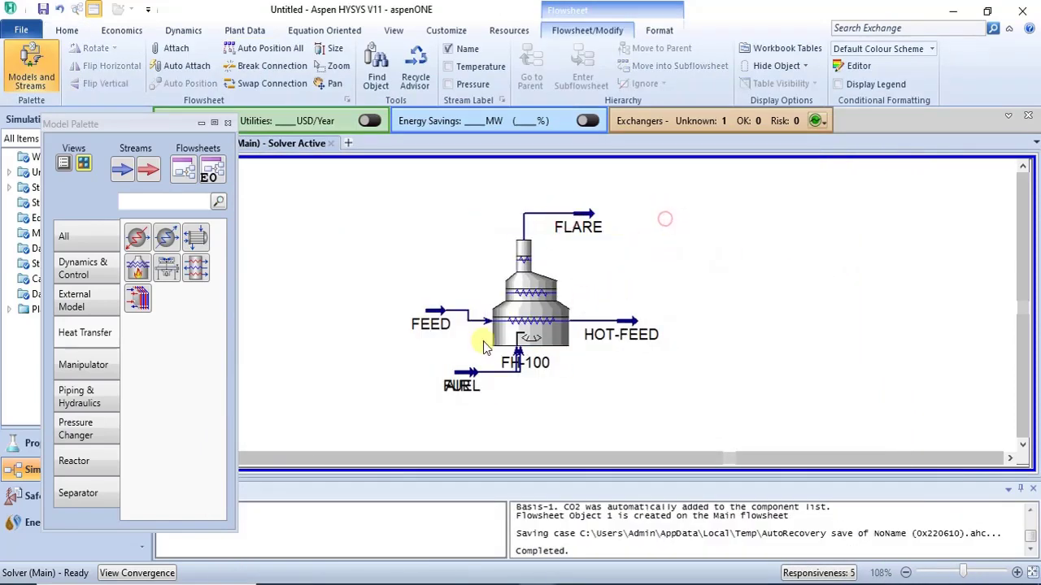
Step: Move the FUEL stream icon below AIR and shift the FEED icon further left
left_click_drag(474, 410, 469, 452)
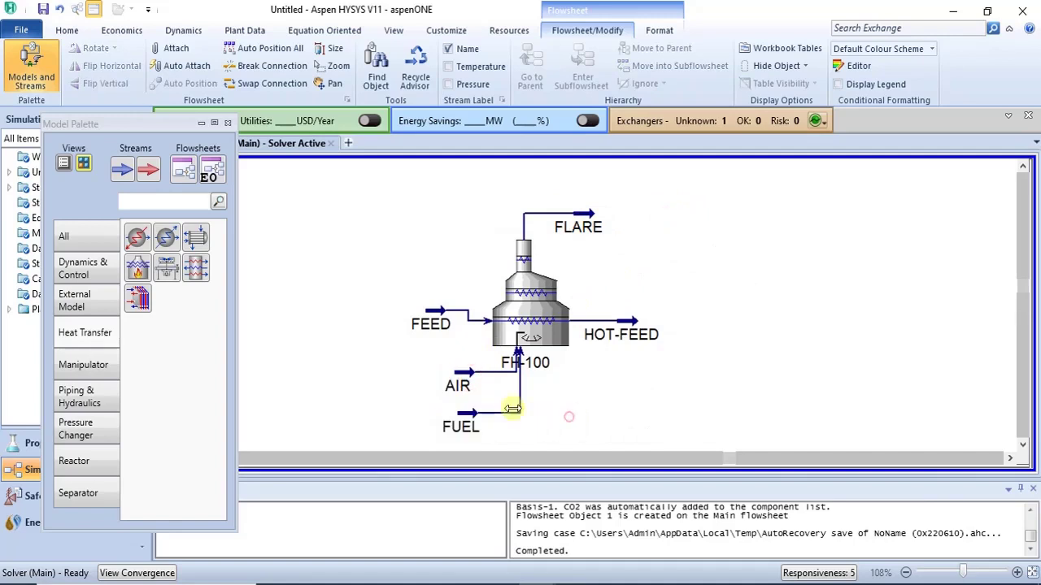
left_click(619, 427)
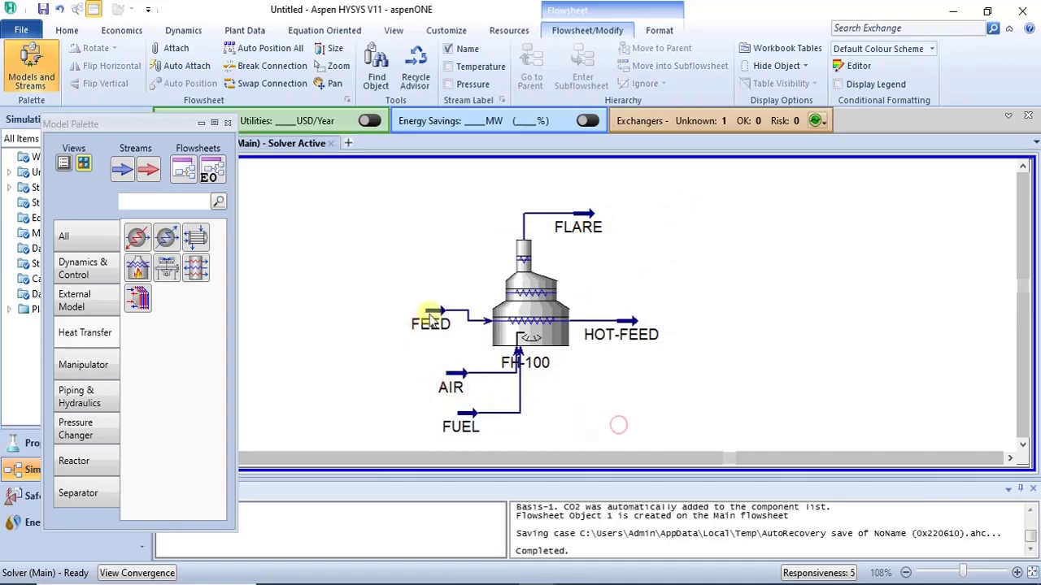
left_click_drag(431, 312, 378, 338)
left_click(616, 409)
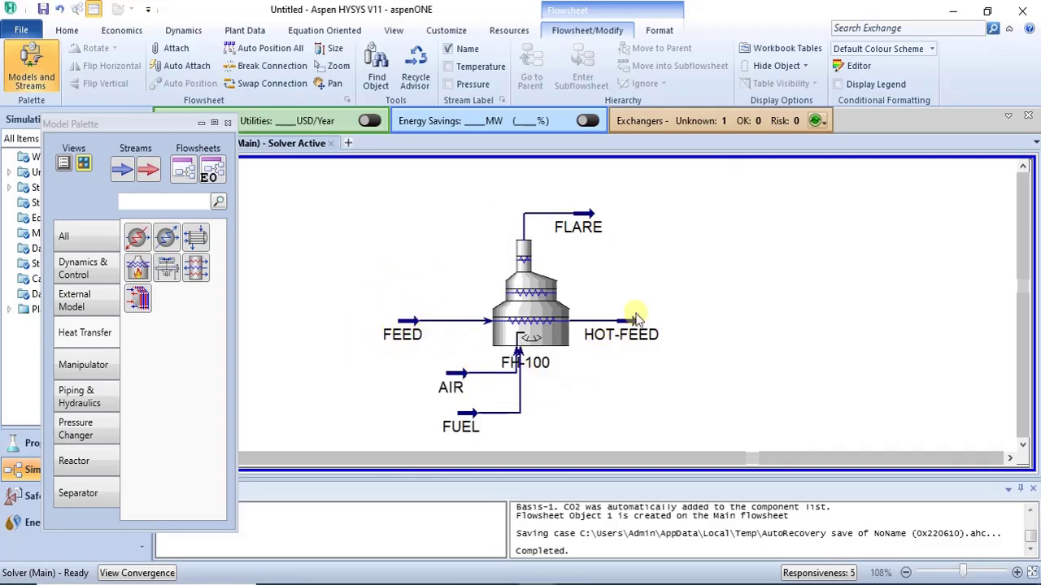
mouse_move(632, 335)
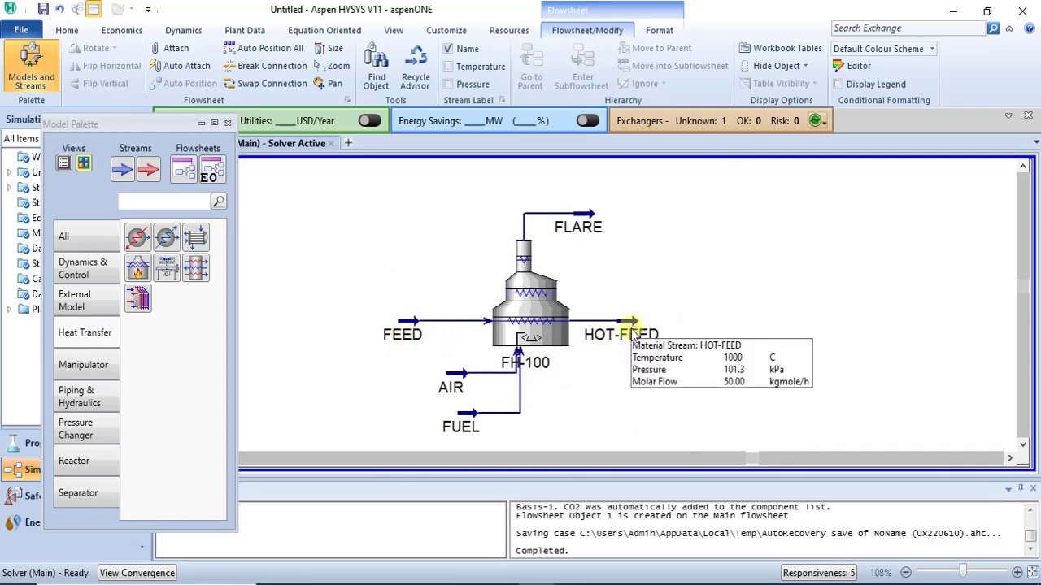